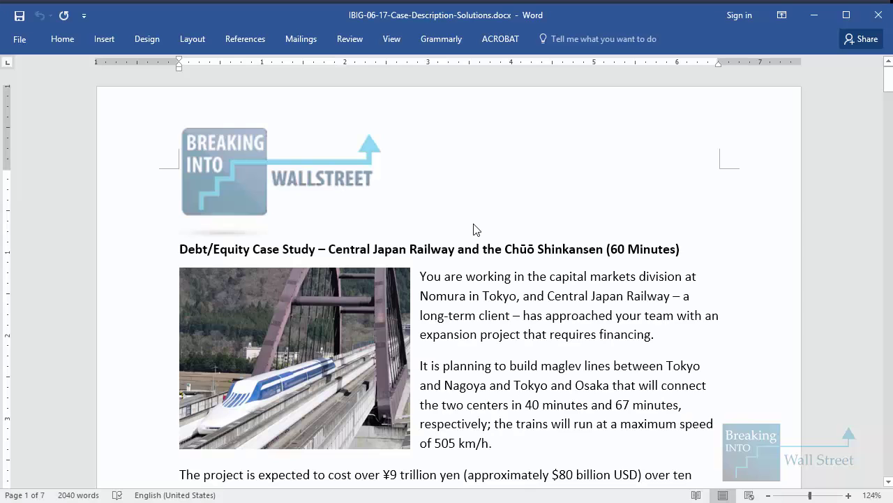
# Step: Read the case description's introduction on Central Japan Railway, boxing the company name and the maglev line paragraph
pyautogui.scroll(-2, 474, 225)
pyautogui.scroll(-5, 475, 225)
pyautogui.scroll(6, 474, 224)
pyautogui.scroll(-2, 474, 225)
pyautogui.keyDown('ctrl'); pyautogui.scroll(1, 474, 225); pyautogui.keyUp('ctrl')
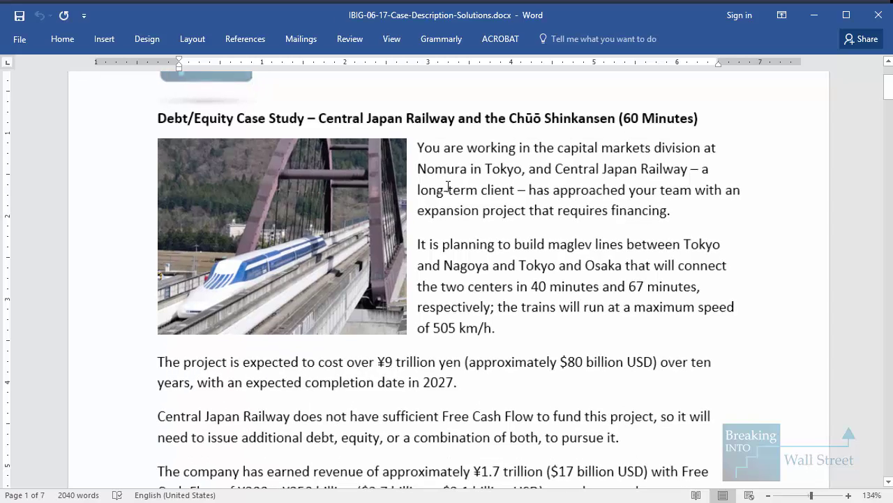
pyautogui.moveTo(389, 112); pyautogui.dragTo(464, 129)
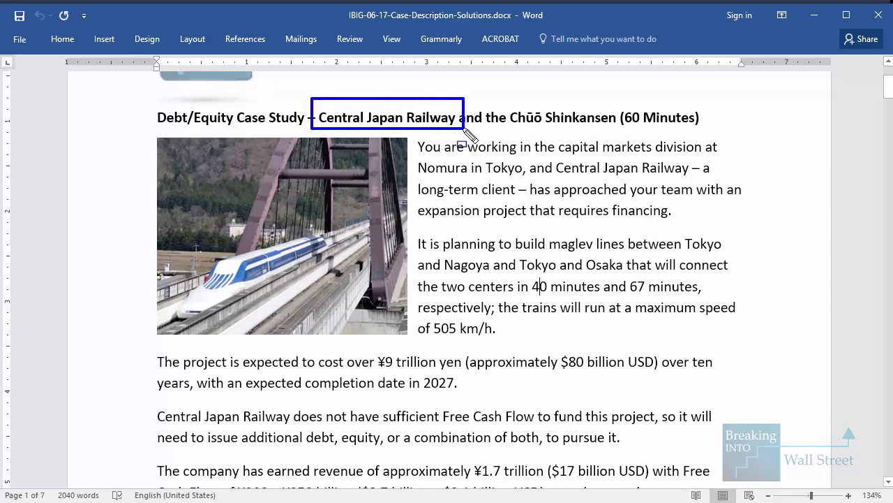
pyautogui.moveTo(412, 225)
pyautogui.mouseDown()
pyautogui.moveTo(727, 355)
pyautogui.moveTo(764, 339)
pyautogui.mouseUp()
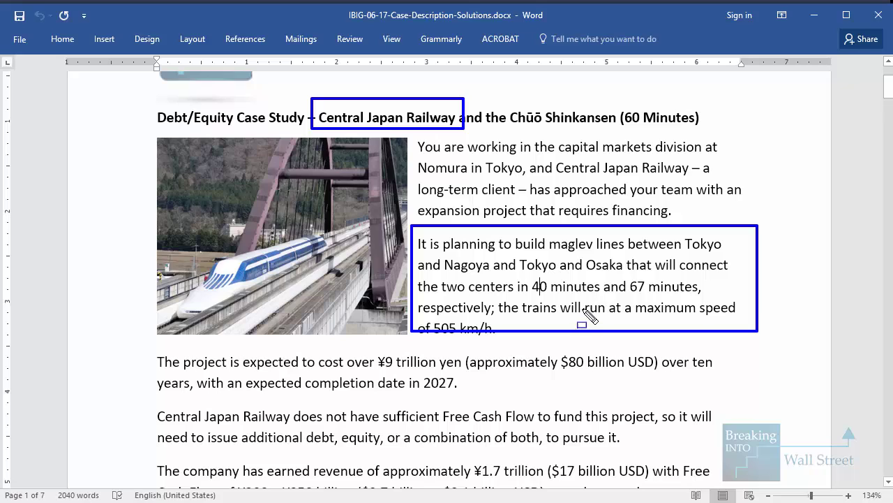
pyautogui.press('Escape')
# Step: Read the funding need and financing options in the case description, and reveal Option #2 on the case study slide
pyautogui.scroll(-2, 544, 346)
pyautogui.scroll(-2, 544, 346)
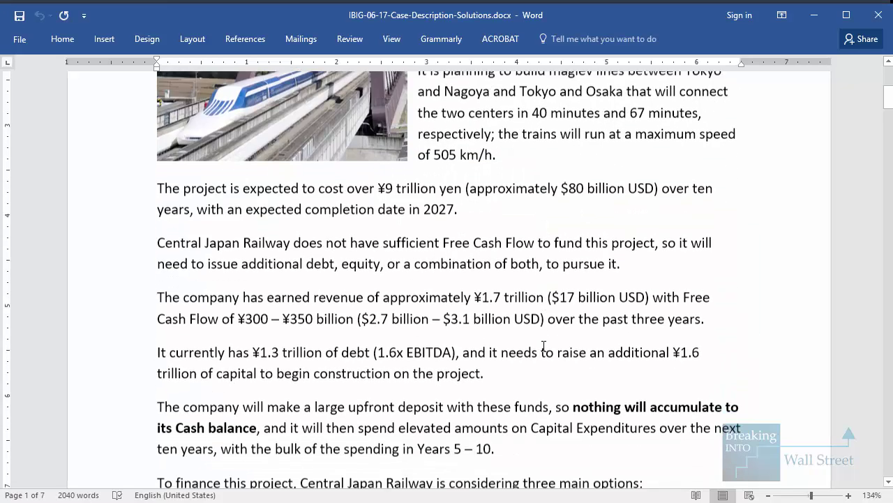
pyautogui.scroll(-4, 469, 450)
pyautogui.scroll(-2, 467, 450)
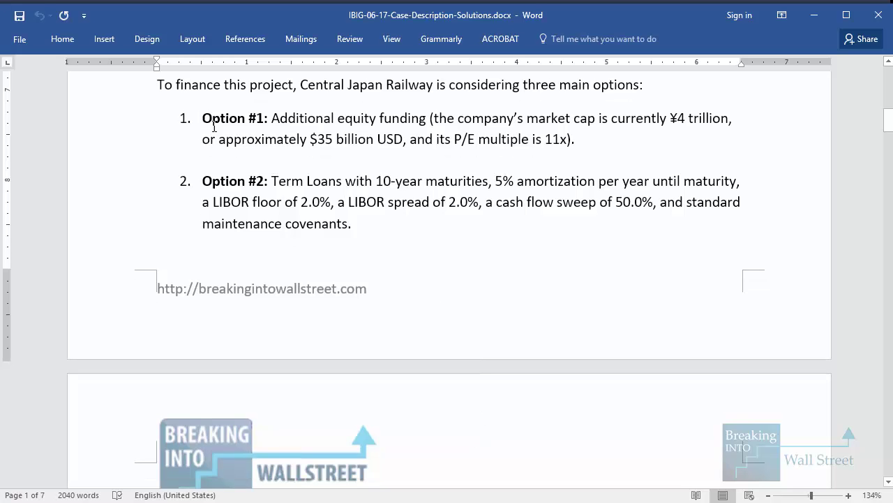
pyautogui.moveTo(203, 119); pyautogui.dragTo(455, 224)
pyautogui.click(455, 224)
pyautogui.scroll(-4, 302, 309)
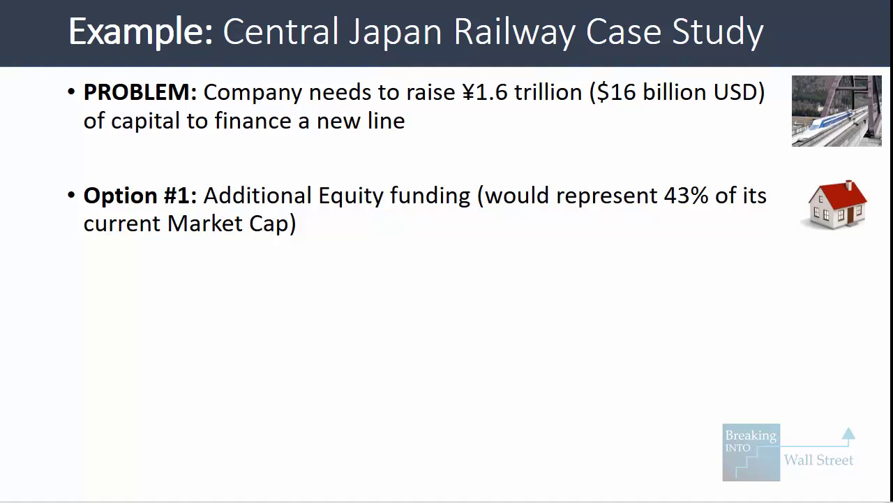
pyautogui.press('Right')
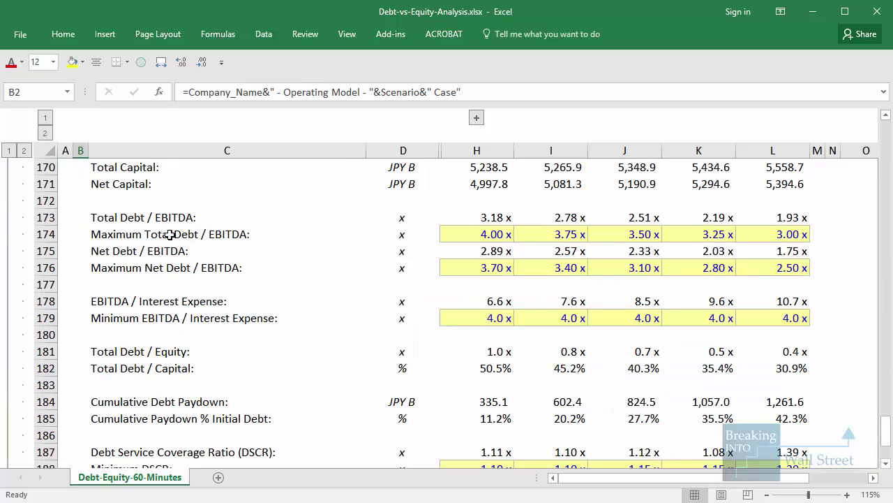
# Step: In the Excel model, highlight in turn the Maximum Total Debt / EBITDA, Maximum Net Debt / EBITDA and Minimum EBITDA / Interest Expense rows
pyautogui.click(170, 235)
pyautogui.hotkey('shift', 'space')
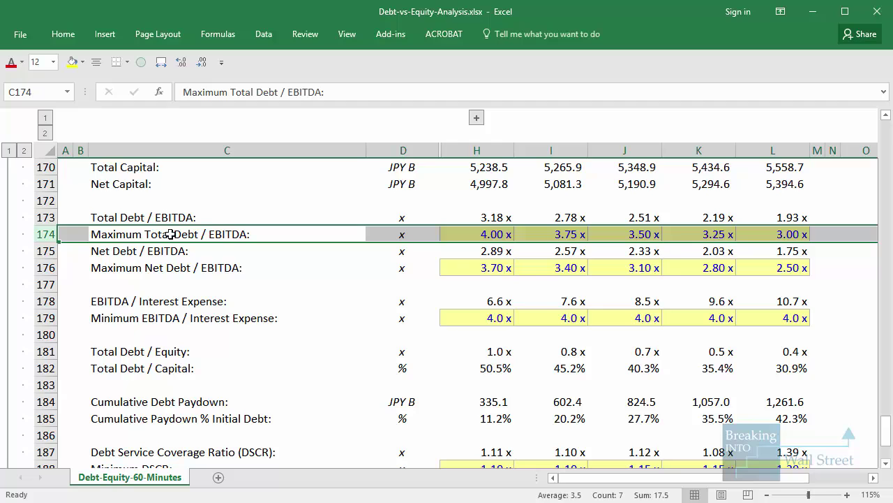
pyautogui.press('Down')
pyautogui.press('Down')
pyautogui.hotkey('shift', 'space')
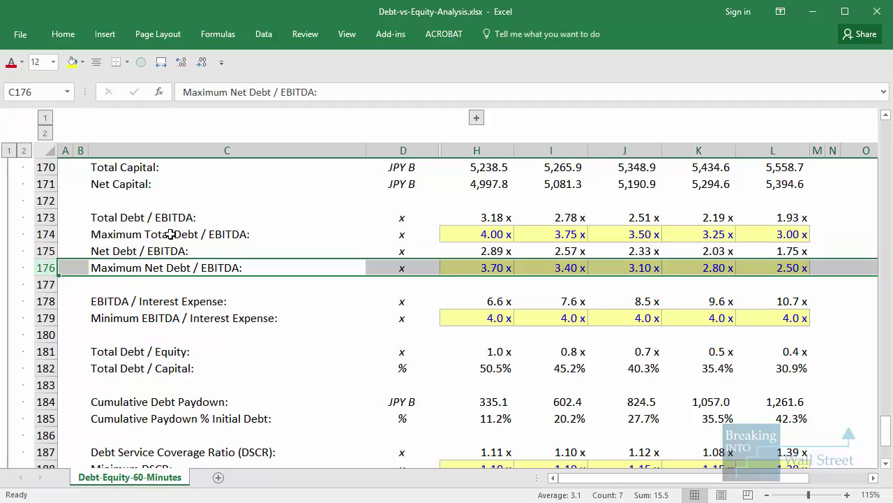
pyautogui.press('Down')
pyautogui.press('Down')
pyautogui.press('Down')
pyautogui.hotkey('shift', 'space')
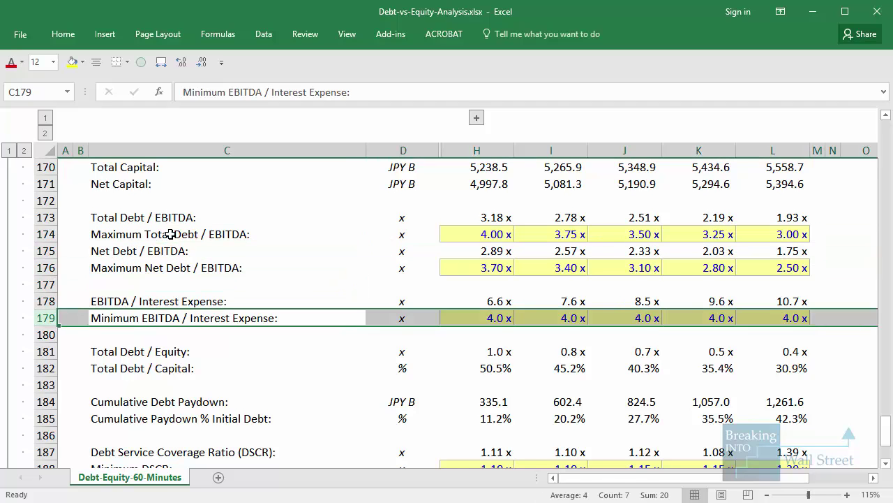
# Step: Highlight the Minimum DSCR row below the Debt Service Coverage Ratio
pyautogui.scroll(-1, 171, 234)
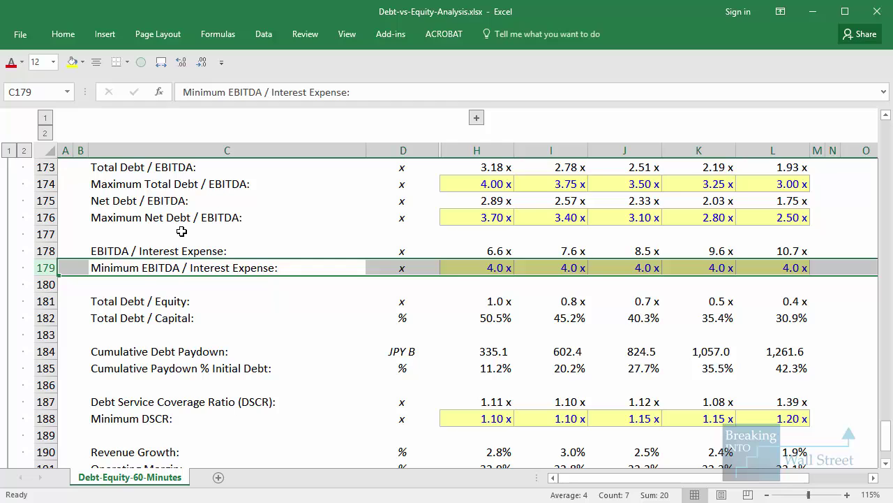
pyautogui.scroll(-1, 180, 231)
pyautogui.click(173, 364)
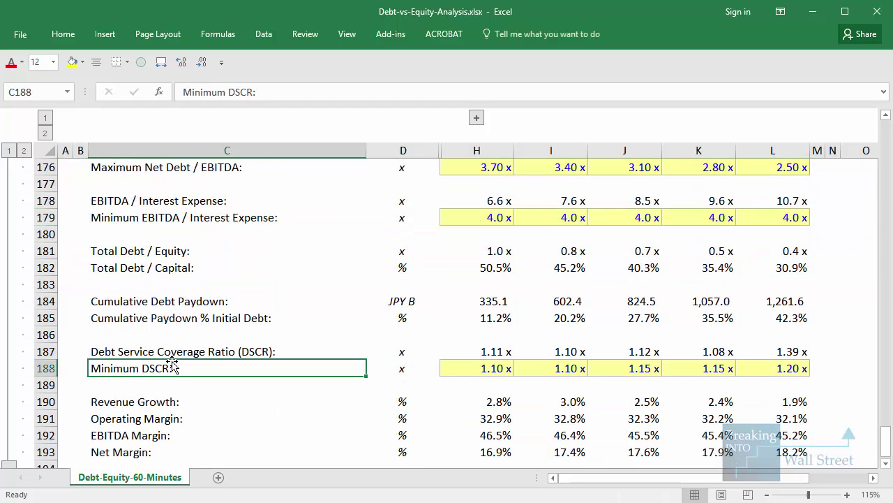
pyautogui.hotkey('shift', 'space')
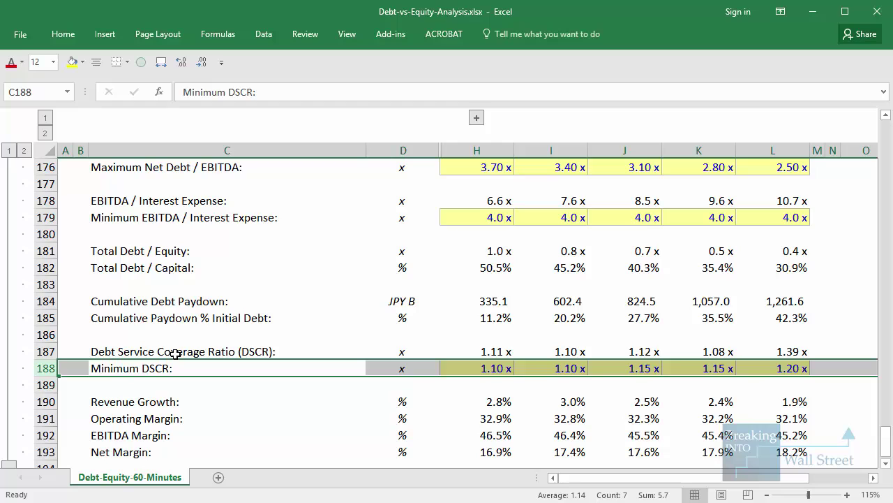
pyautogui.click(175, 353)
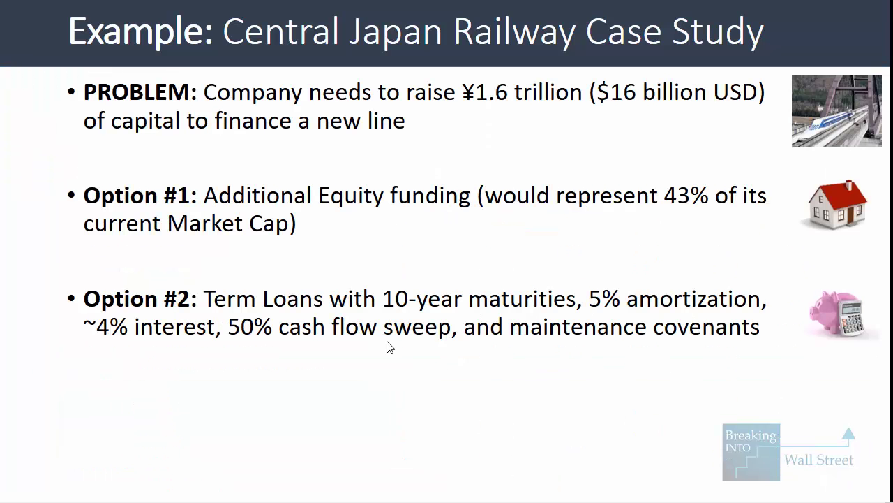
# Step: In the slide show, reveal Option #3 and temporarily box the 5% amortization and ~4% interest terms of Option #2
pyautogui.click(388, 347)
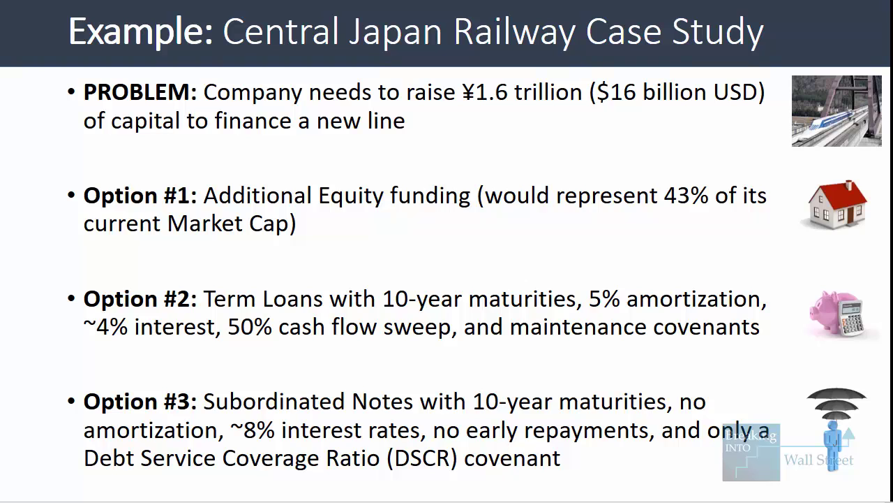
pyautogui.moveTo(589, 272); pyautogui.dragTo(800, 319)
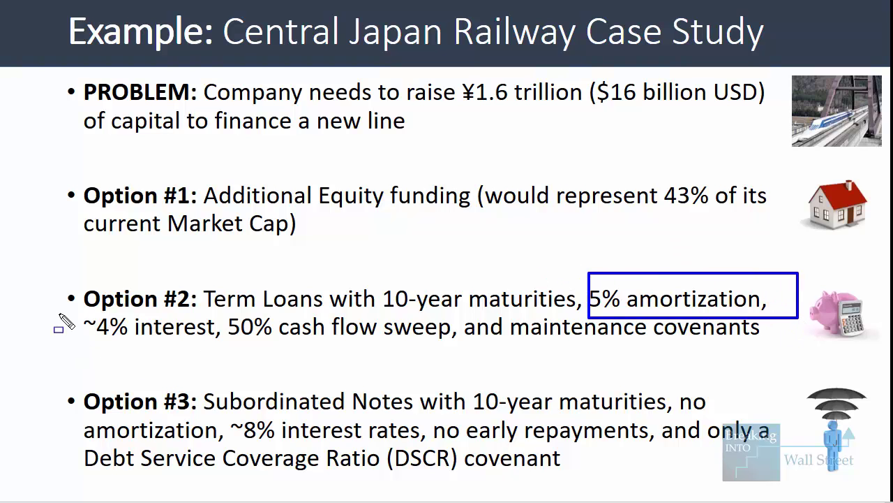
pyautogui.moveTo(62, 311); pyautogui.dragTo(222, 354)
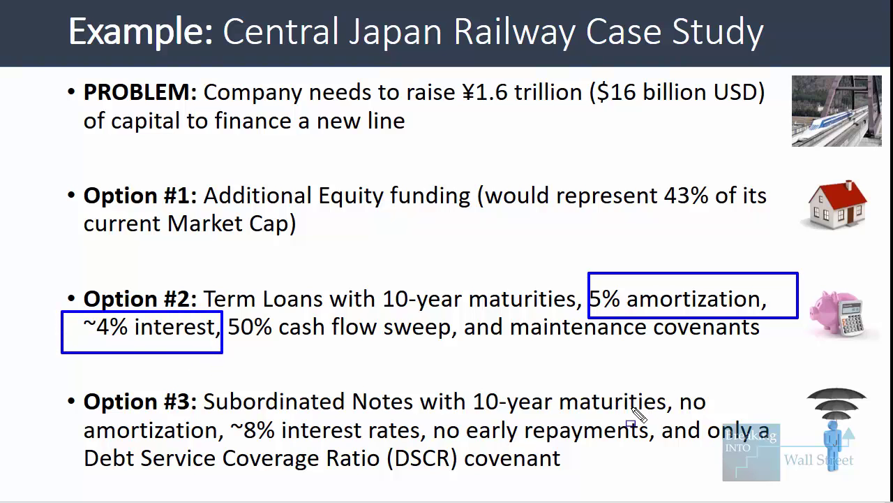
pyautogui.press('e')
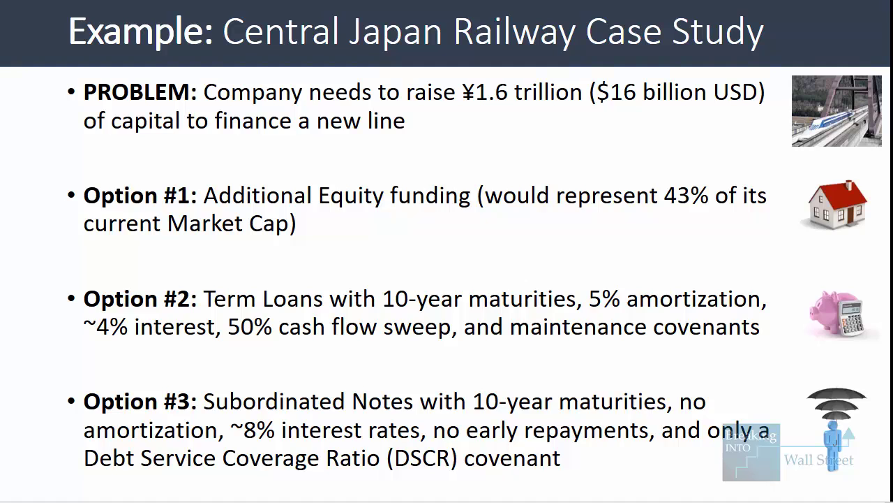
pyautogui.press('Right')
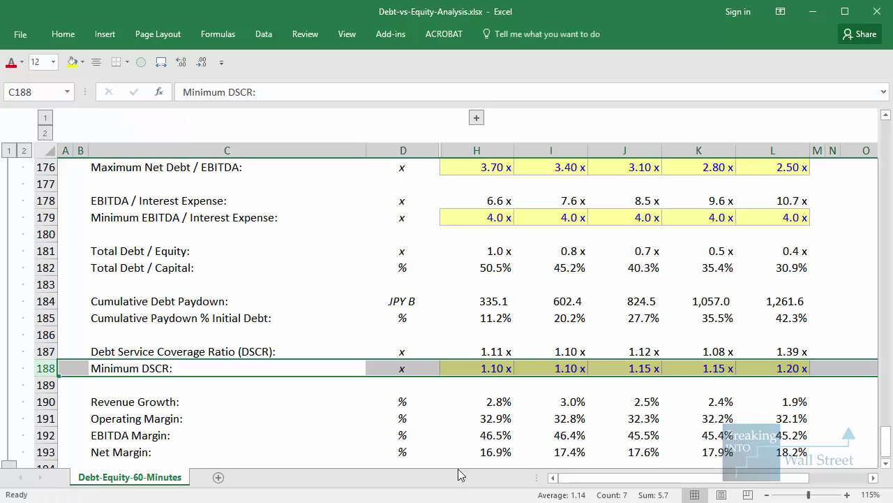
# Step: In the Excel model, expand the grouped historical columns and go to the debt and cash assumptions near the start of the sheet
pyautogui.scroll(2, 797, 407)
pyautogui.moveTo(883, 436); pyautogui.dragTo(881, 132)
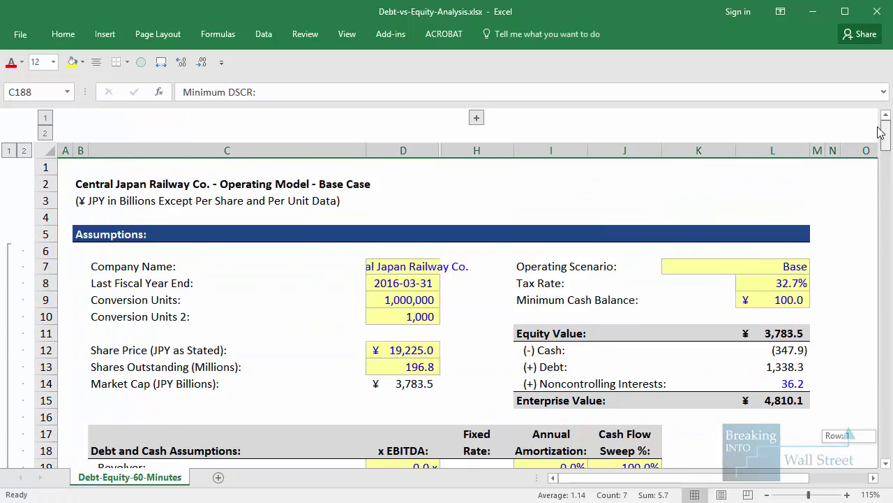
pyautogui.click(477, 118)
pyautogui.hotkey('ctrl', 'BackSpace')
pyautogui.moveTo(885, 436); pyautogui.dragTo(813, 216)
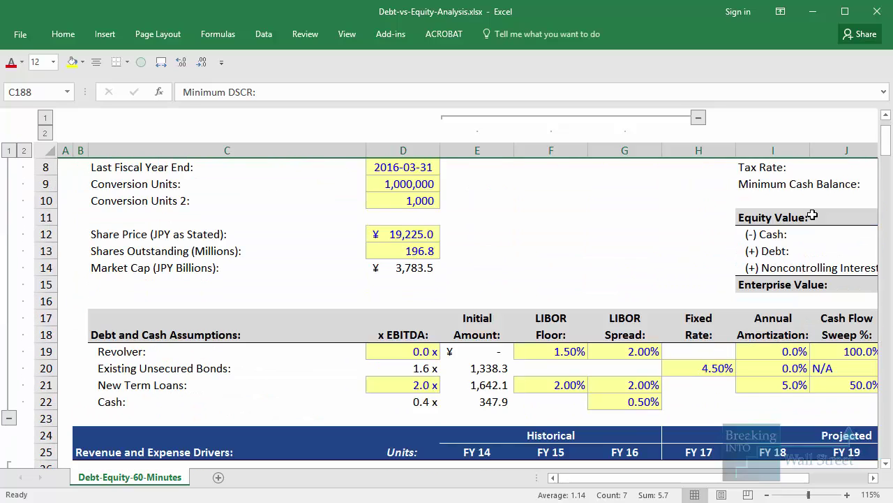
# Step: Examine the New Term Loans' LIBOR floor and spread, annual amortization and cash flow sweep, and select the Tax Rate
pyautogui.scroll(-1, 813, 216)
pyautogui.moveTo(547, 335); pyautogui.dragTo(616, 329)
pyautogui.moveTo(784, 477); pyautogui.dragTo(822, 478)
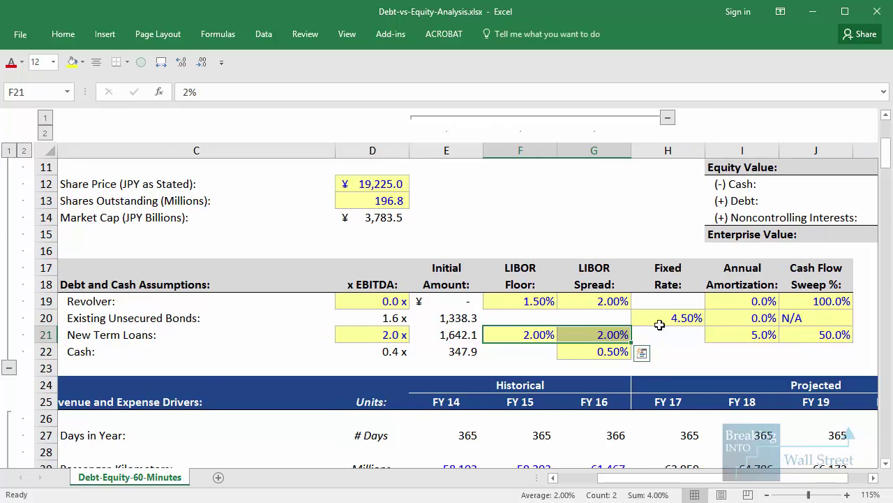
pyautogui.click(723, 323)
pyautogui.scroll(4, 723, 323)
pyautogui.moveTo(726, 333); pyautogui.dragTo(822, 329)
pyautogui.click(697, 283)
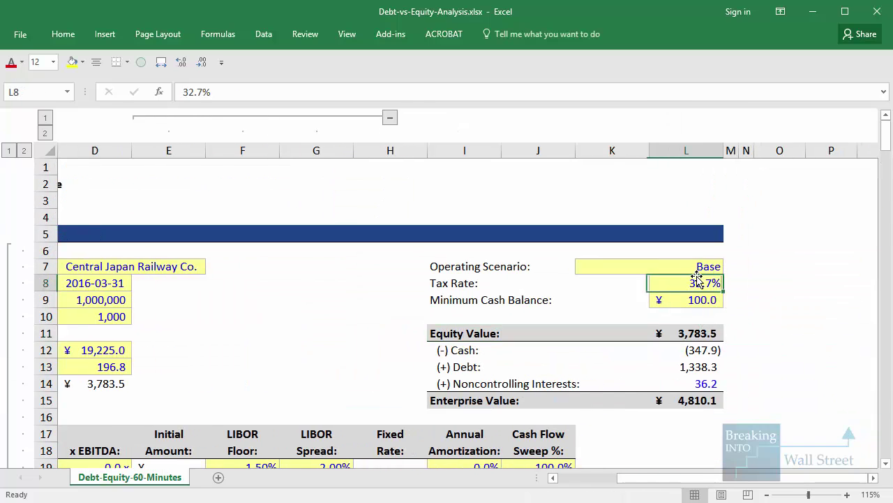
# Step: Collapse the grouped historical columns and select the Transportation Operating Margin scenarios heading
pyautogui.scroll(-12, 684, 351)
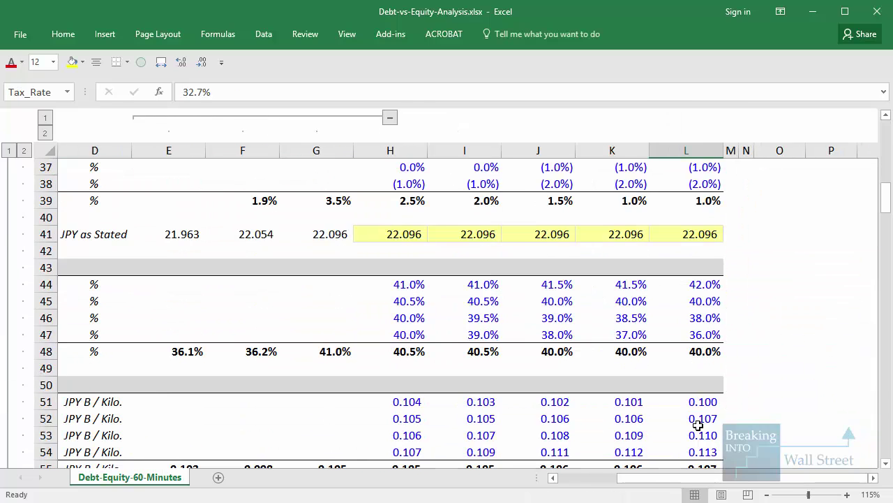
pyautogui.moveTo(696, 479); pyautogui.dragTo(649, 491)
pyautogui.click(698, 117)
pyautogui.scroll(9, 366, 217)
pyautogui.scroll(1, 343, 295)
pyautogui.scroll(-9, 343, 295)
pyautogui.click(357, 296)
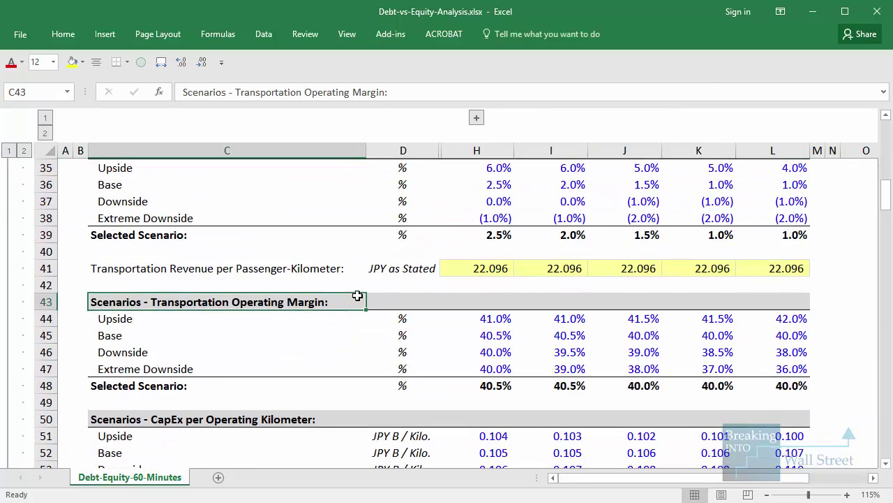
# Step: Examine the Base, Downside and Extreme Downside figures for traffic density growth, transportation operating margin and CapEx per operating kilometer
pyautogui.scroll(1, 358, 296)
pyautogui.moveTo(470, 222)
pyautogui.mouseDown()
pyautogui.moveTo(820, 237)
pyautogui.moveTo(829, 282)
pyautogui.mouseUp()
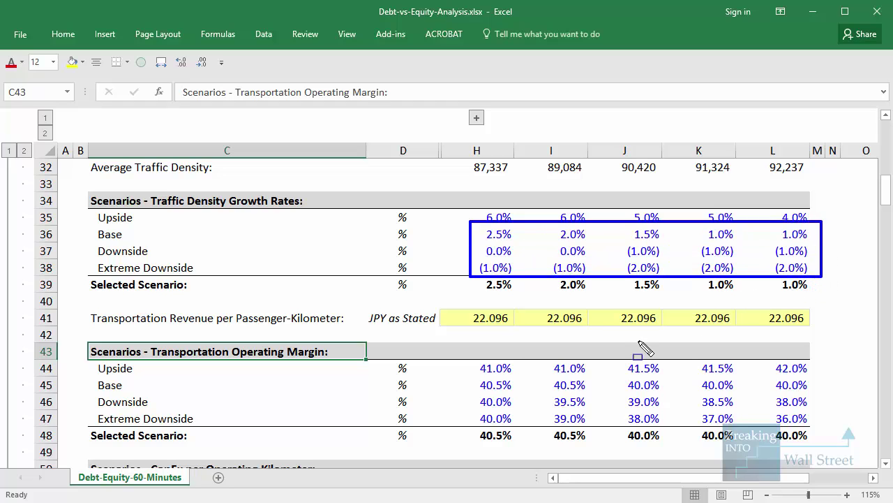
pyautogui.scroll(-2, 630, 341)
pyautogui.moveTo(488, 283); pyautogui.dragTo(793, 316)
pyautogui.scroll(-2, 789, 313)
pyautogui.moveTo(491, 302); pyautogui.dragTo(782, 339)
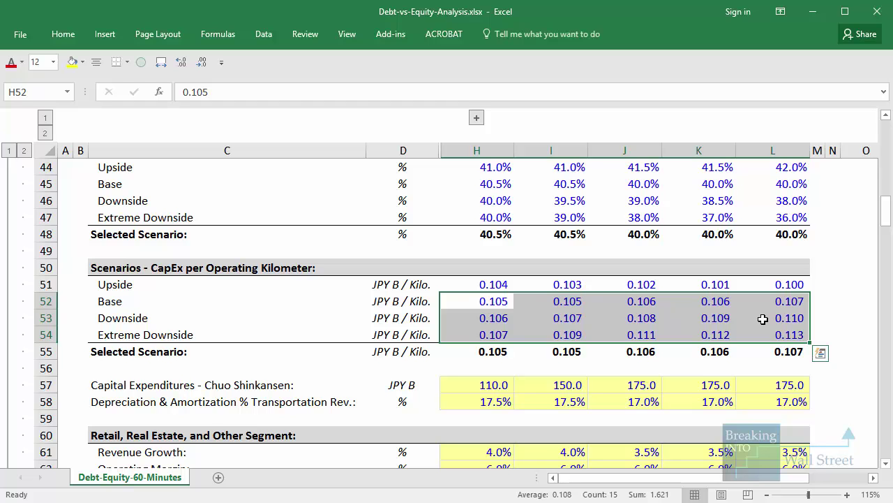
pyautogui.click(763, 319)
# Step: Compare the Debt / EBITDA and EBITDA / Interest Expense ratios with their covenant limits, boxing both groups of rows
pyautogui.moveTo(885, 211); pyautogui.dragTo(728, 423)
pyautogui.click(568, 373)
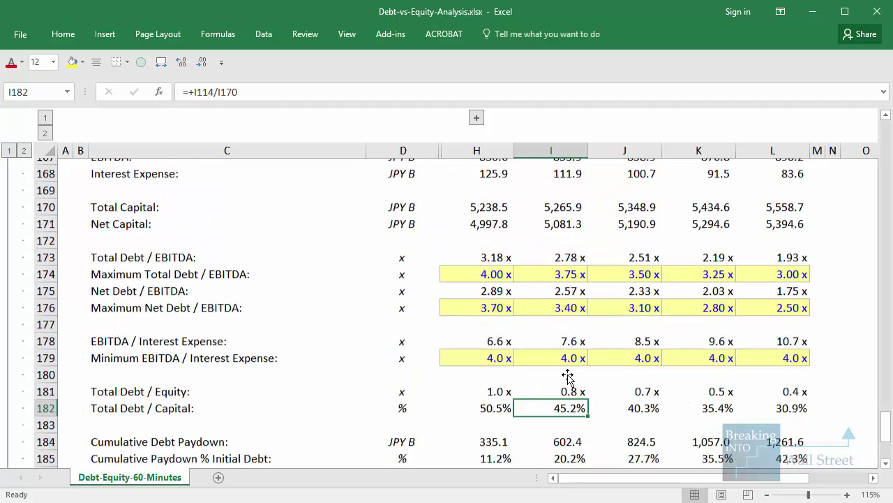
pyautogui.scroll(1, 512, 256)
pyautogui.scroll(-3, 501, 295)
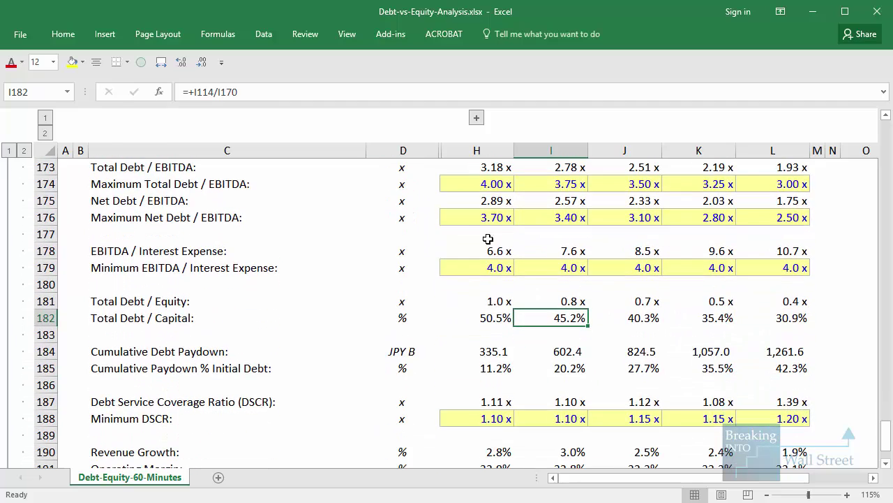
pyautogui.moveTo(442, 159)
pyautogui.mouseDown()
pyautogui.moveTo(738, 179)
pyautogui.moveTo(841, 200)
pyautogui.moveTo(832, 239)
pyautogui.mouseUp()
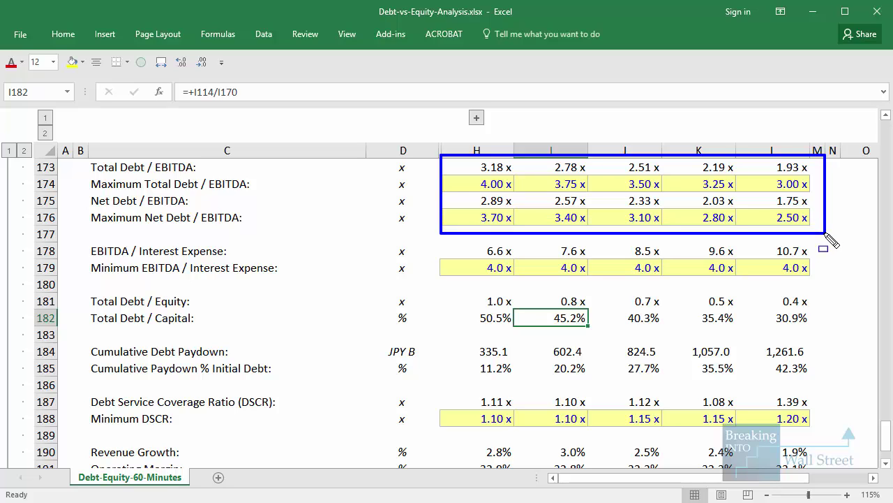
pyautogui.moveTo(442, 241); pyautogui.dragTo(843, 278)
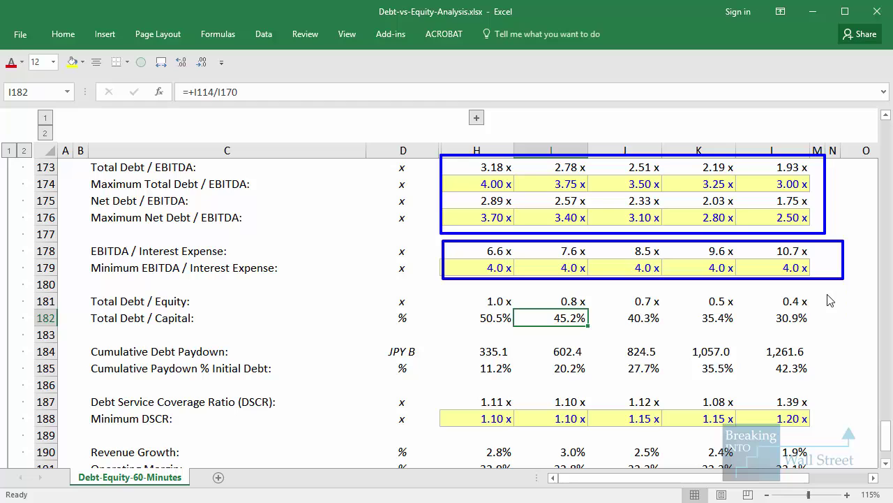
pyautogui.press('Escape')
# Step: Compare the Debt Service Coverage Ratio with the Minimum DSCR for all projected years, boxing both rows
pyautogui.scroll(-2, 828, 294)
pyautogui.click(672, 387)
pyautogui.moveTo(422, 286); pyautogui.dragTo(816, 331)
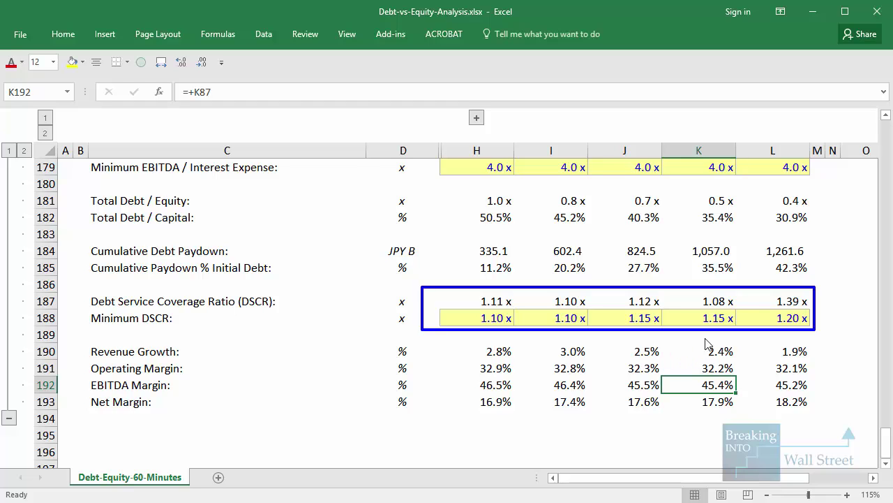
# Step: Set the Operating Scenario in the model's assumptions to Downside
pyautogui.moveTo(887, 442); pyautogui.dragTo(887, 129)
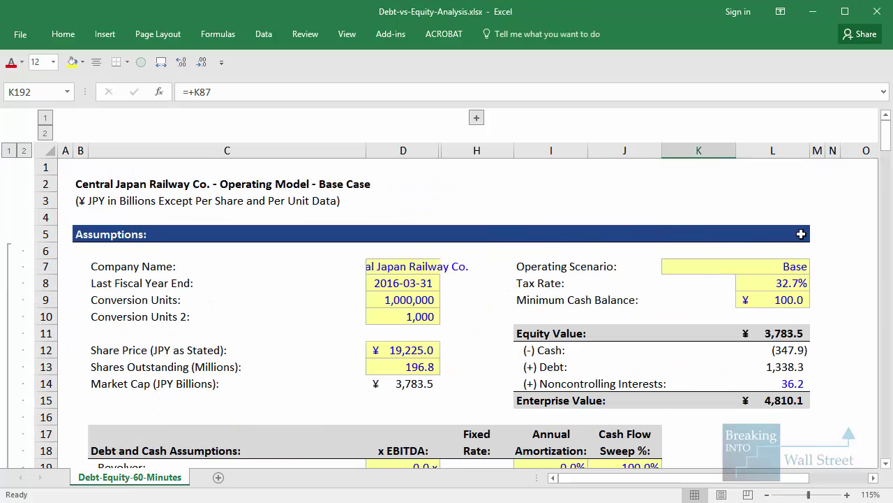
pyautogui.click(803, 267)
pyautogui.click(816, 267)
pyautogui.click(809, 301)
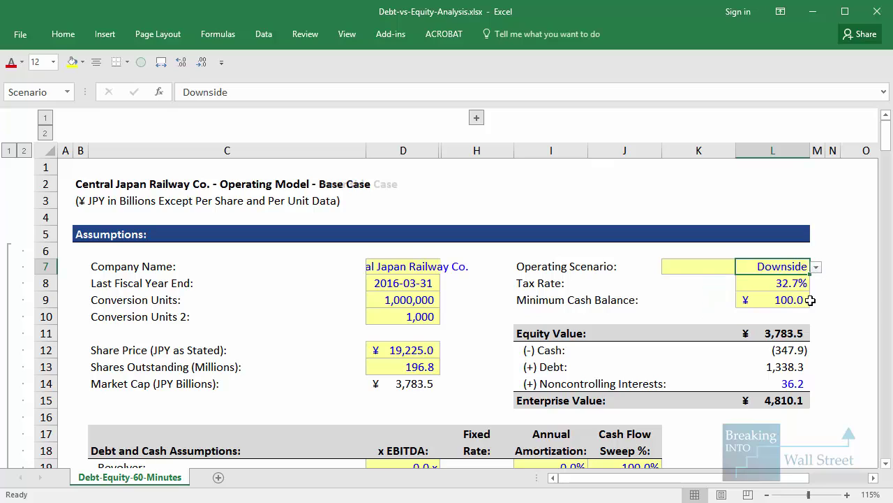
pyautogui.click(812, 300)
# Step: Compare the Debt Service Coverage Ratio with the Minimum DSCR in the Downside case, boxing both rows
pyautogui.moveTo(886, 132); pyautogui.dragTo(876, 416)
pyautogui.scroll(-4, 877, 415)
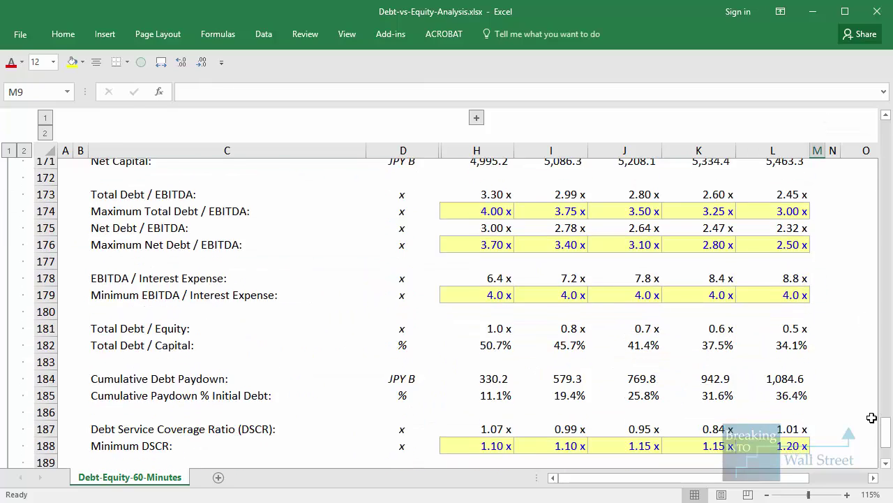
pyautogui.moveTo(426, 315); pyautogui.dragTo(833, 372)
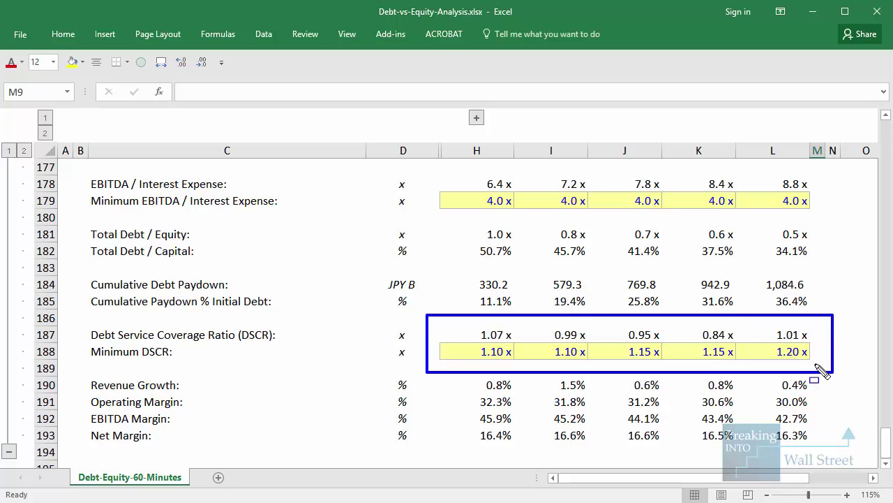
pyautogui.click(817, 366)
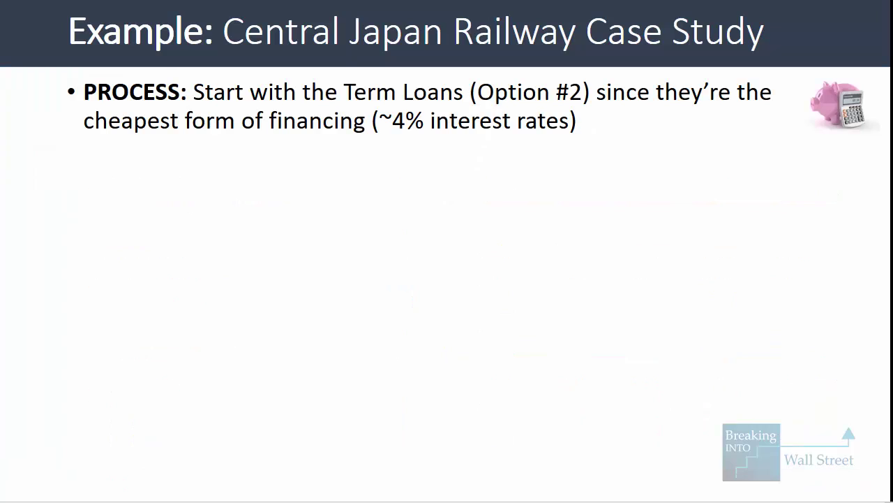
pyautogui.press('Right')
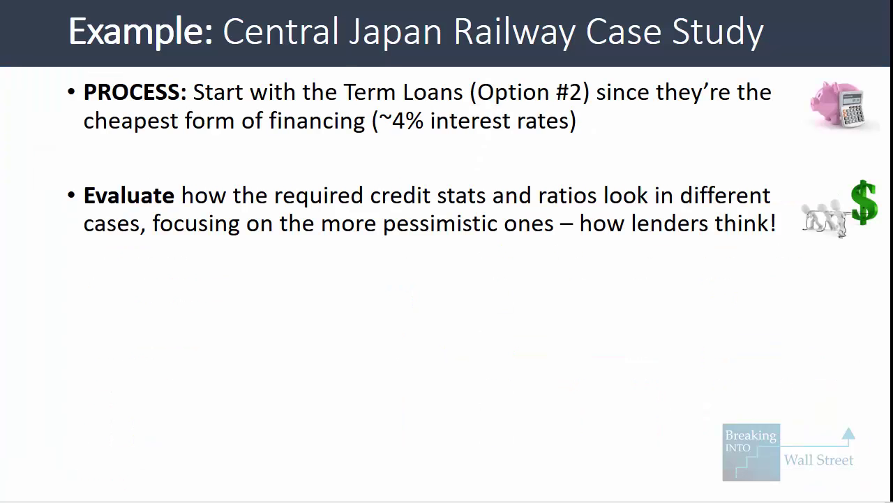
pyautogui.press('Right')
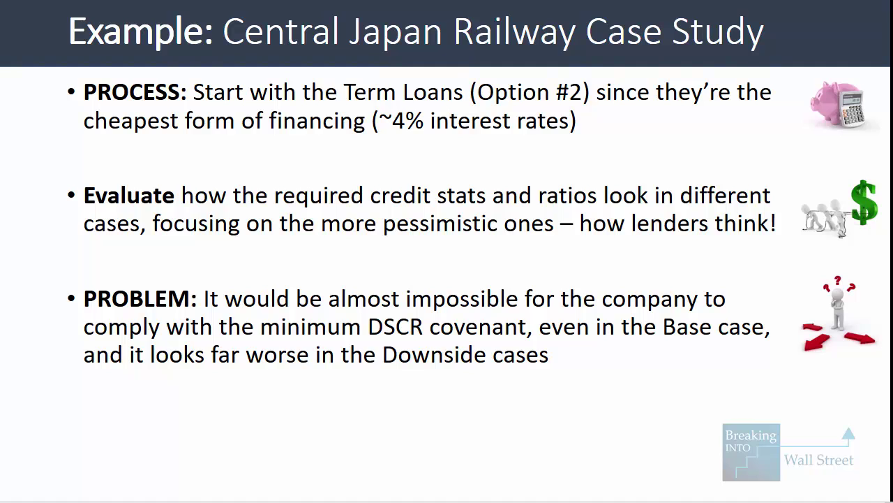
pyautogui.press('Right')
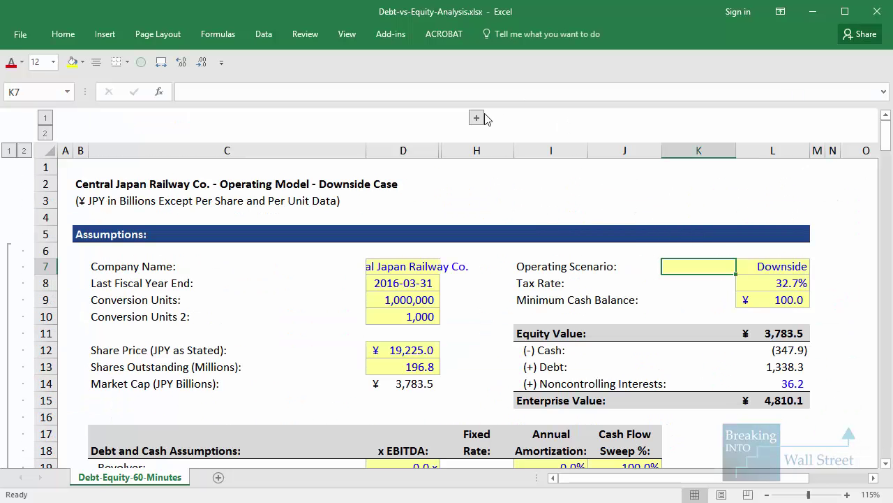
# Step: Expand the grouped columns E to G and set the Operating Scenario to Base
pyautogui.click(476, 118)
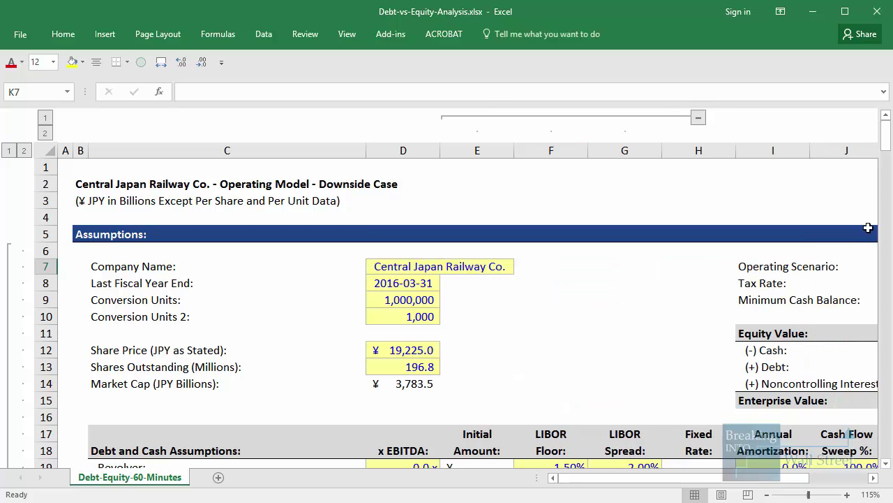
pyautogui.click(847, 299)
pyautogui.click(719, 267)
pyautogui.click(729, 268)
pyautogui.click(705, 290)
# Step: Set both the LIBOR Floor and the LIBOR Spread of the New Term Loans to 4%
pyautogui.scroll(-3, 578, 305)
pyautogui.click(251, 341)
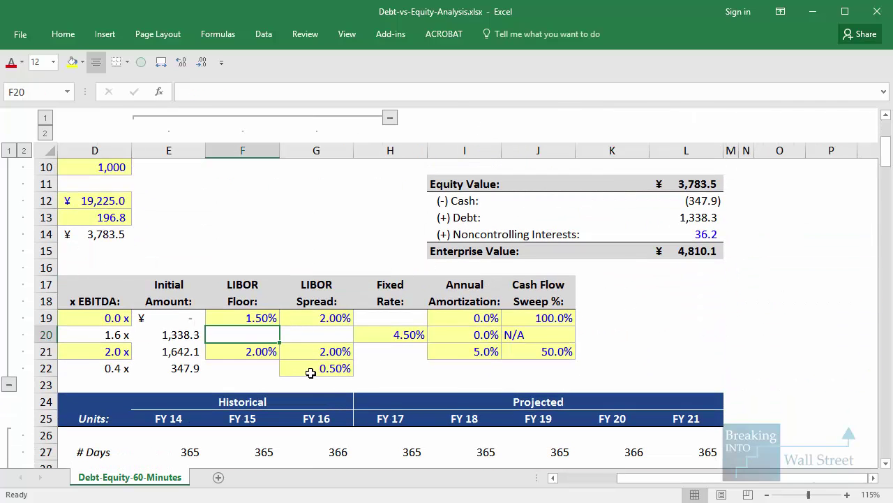
pyautogui.moveTo(640, 486); pyautogui.dragTo(621, 478)
pyautogui.press('Down')
pyautogui.write('4%')
pyautogui.press('Tab')
pyautogui.write('4%')
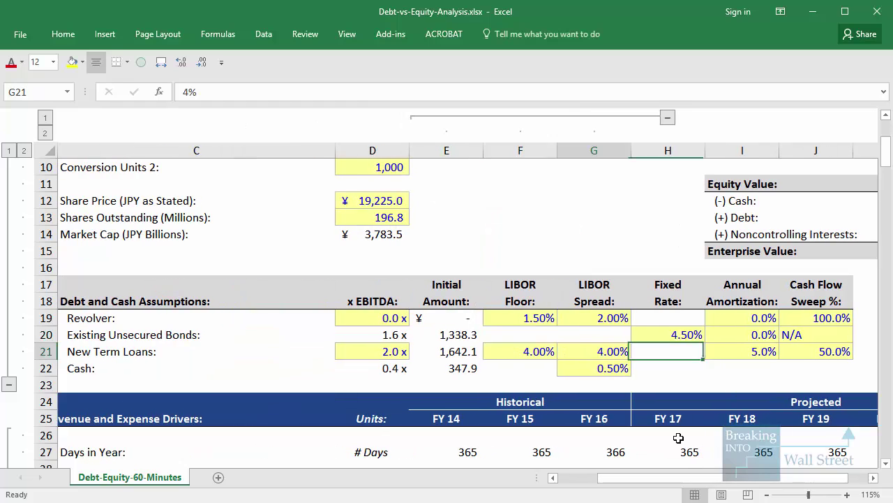
pyautogui.press('Left')
pyautogui.hotkey('shift', 'Right')
pyautogui.press('Right')
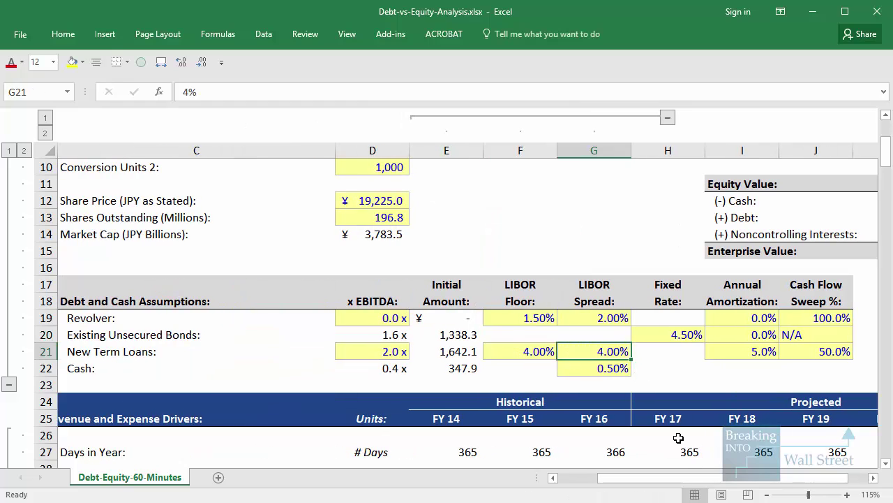
# Step: Set the Annual Amortization and the Cash Flow Sweep % of the New Term Loans to 0%
pyautogui.press('Right')
pyautogui.press('Right')
pyautogui.press('Right')
pyautogui.press('Left')
pyautogui.write('0%')
pyautogui.hotkey('ctrl', 'Return')
pyautogui.press('Right')
pyautogui.write('0%')
pyautogui.hotkey('ctrl', 'Return')
# Step: Collapse the grouped columns E to G so only the projected years show
pyautogui.scroll(1, 628, 192)
pyautogui.scroll(4, 628, 192)
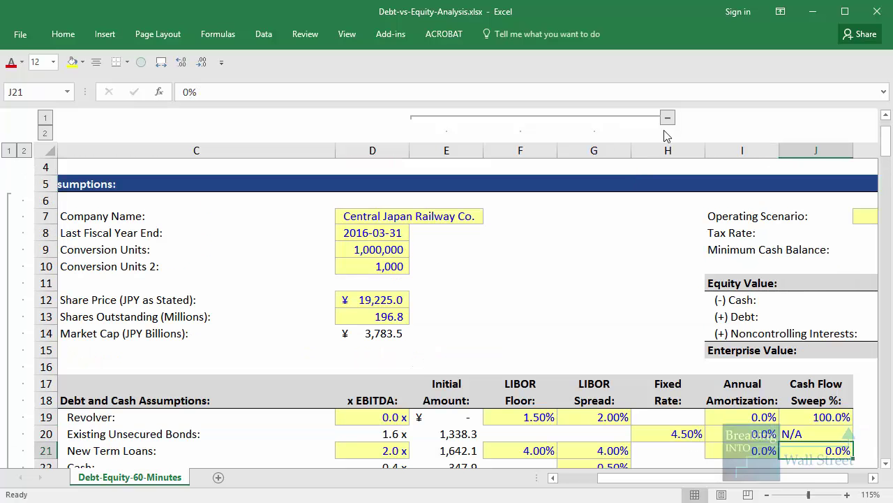
pyautogui.click(668, 118)
pyautogui.click(657, 186)
# Step: Compare the Debt Service Coverage Ratio with the Minimum DSCR in the Base case, boxing both rows
pyautogui.moveTo(887, 136); pyautogui.dragTo(886, 440)
pyautogui.moveTo(404, 317)
pyautogui.mouseDown()
pyautogui.moveTo(508, 356)
pyautogui.moveTo(810, 369)
pyautogui.mouseUp()
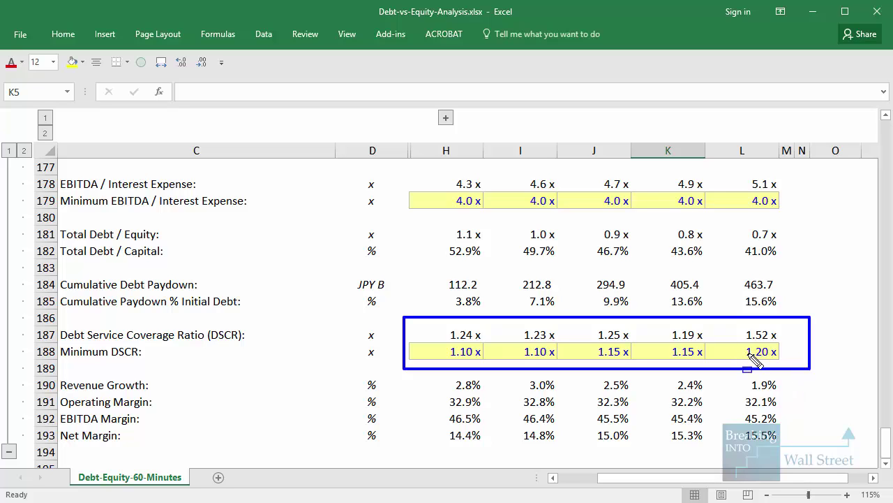
pyautogui.press('Escape')
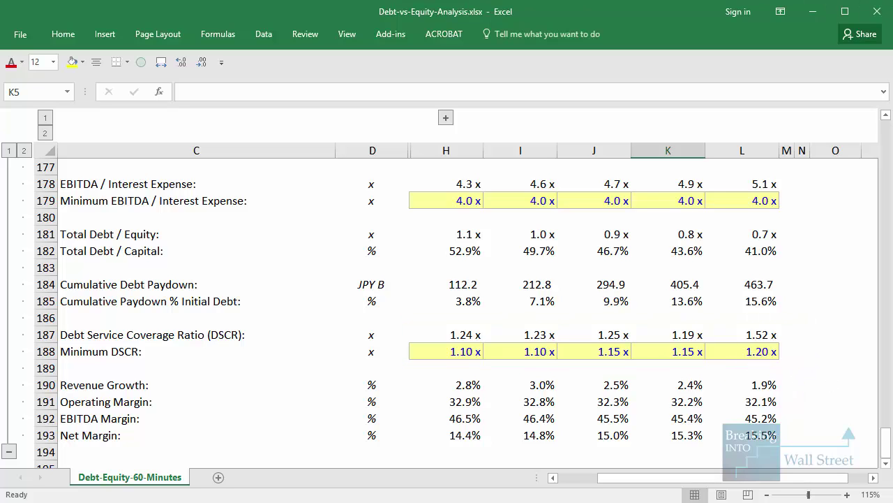
# Step: Switch the Operating Scenario from the Base case to Downside
pyautogui.scroll(20, 800, 233)
pyautogui.click(744, 261)
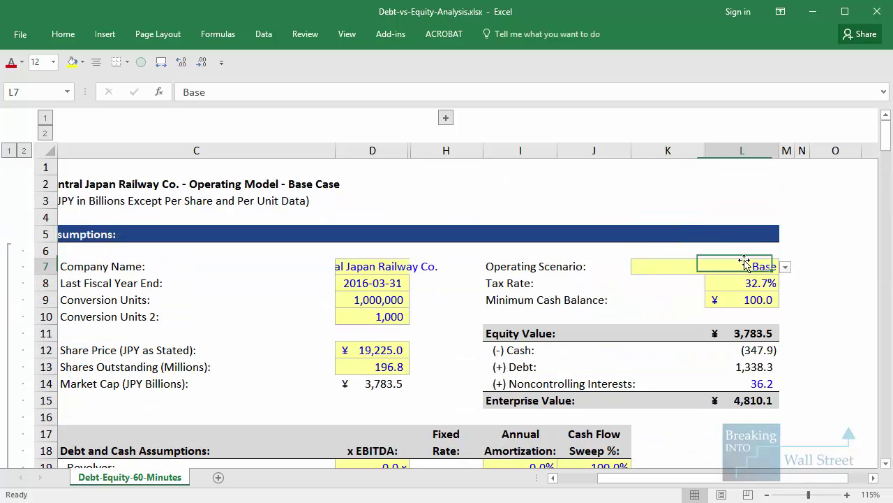
pyautogui.click(785, 267)
pyautogui.click(754, 300)
pyautogui.click(786, 300)
# Step: Check the Downside case's DSCR against the Minimum DSCR for all projected years, boxing both rows
pyautogui.moveTo(889, 144); pyautogui.dragTo(889, 151)
pyautogui.hotkey('ctrl', '2')
pyautogui.moveTo(413, 315)
pyautogui.mouseDown()
pyautogui.moveTo(705, 369)
pyautogui.moveTo(795, 371)
pyautogui.mouseUp()
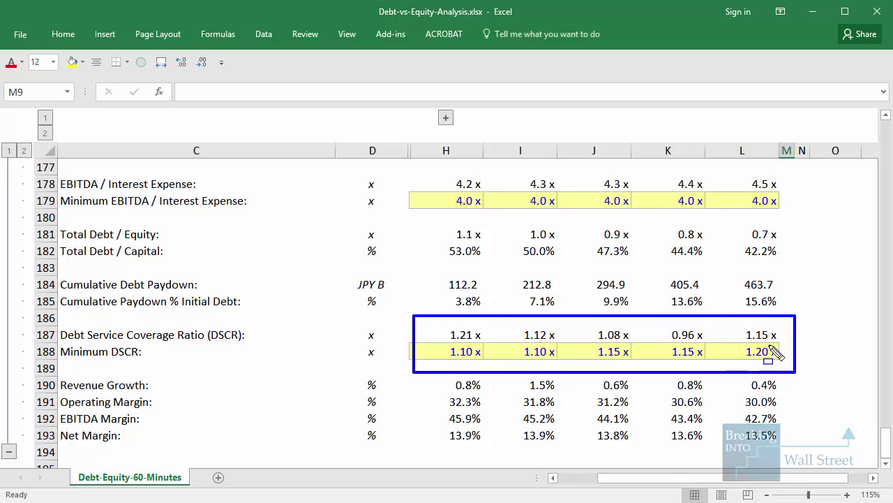
pyautogui.press('Escape')
# Step: Set the Operating Scenario in the assumptions to Extreme Downside
pyautogui.moveTo(887, 441); pyautogui.dragTo(886, 122)
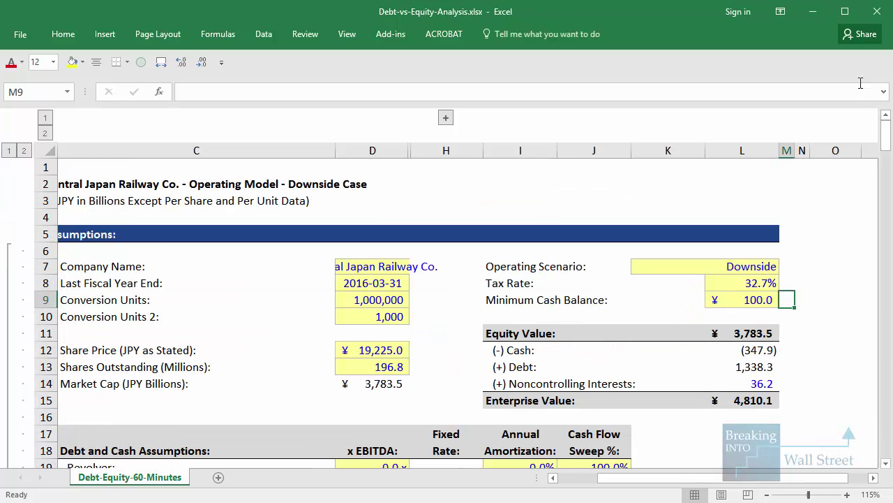
pyautogui.click(775, 267)
pyautogui.click(784, 270)
pyautogui.click(712, 314)
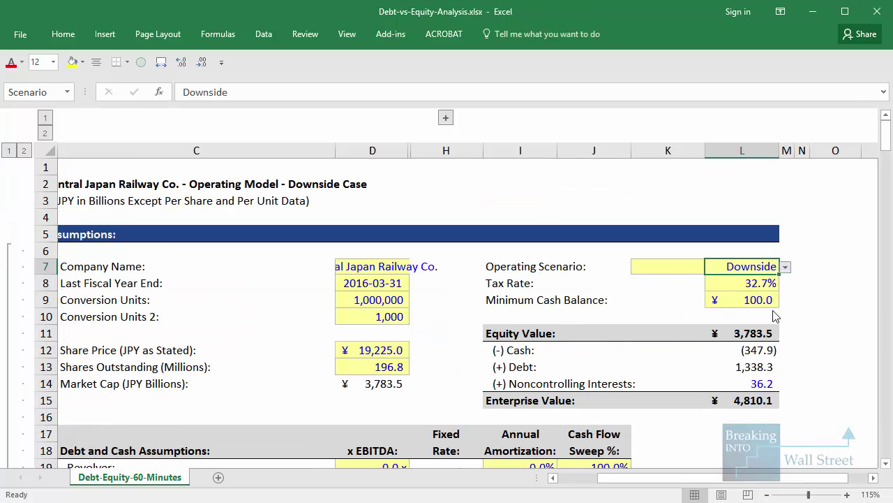
pyautogui.click(786, 299)
# Step: Compare the Debt Service Coverage Ratio with the Minimum DSCR in the Extreme Downside case, boxing both rows
pyautogui.moveTo(886, 133); pyautogui.dragTo(886, 442)
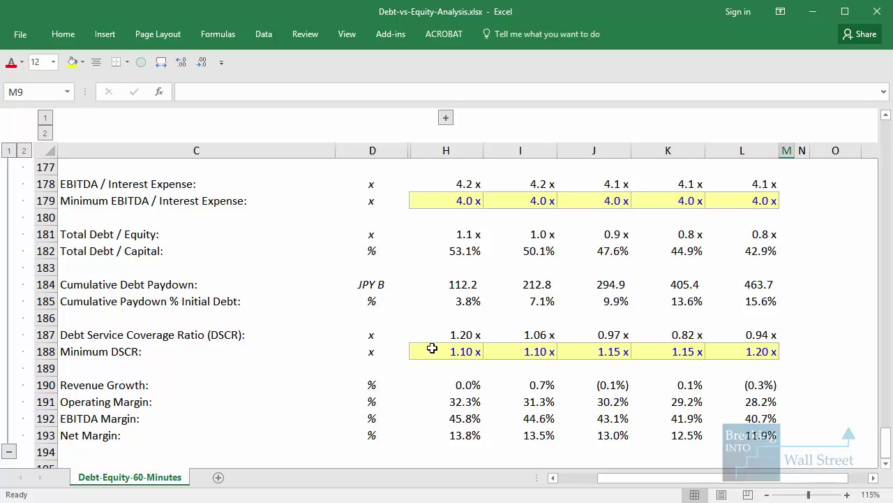
pyautogui.moveTo(457, 351)
pyautogui.mouseDown()
pyautogui.moveTo(772, 391)
pyautogui.moveTo(790, 372)
pyautogui.mouseUp()
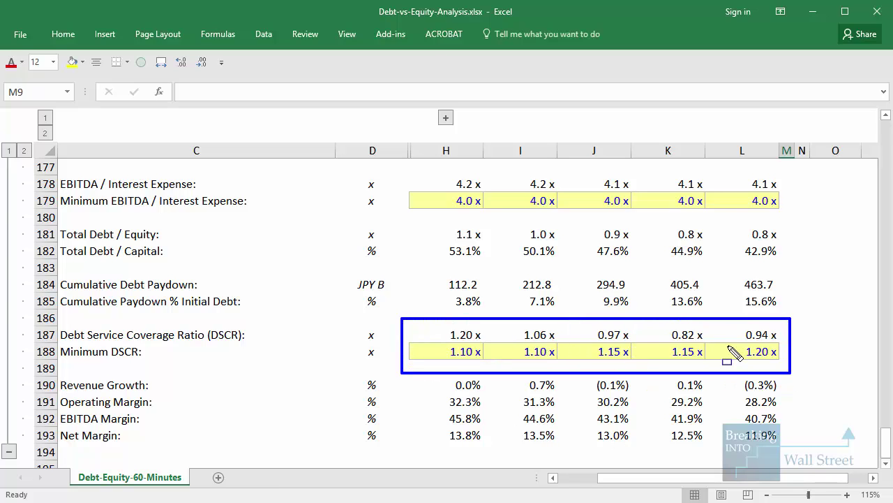
pyautogui.press('Escape')
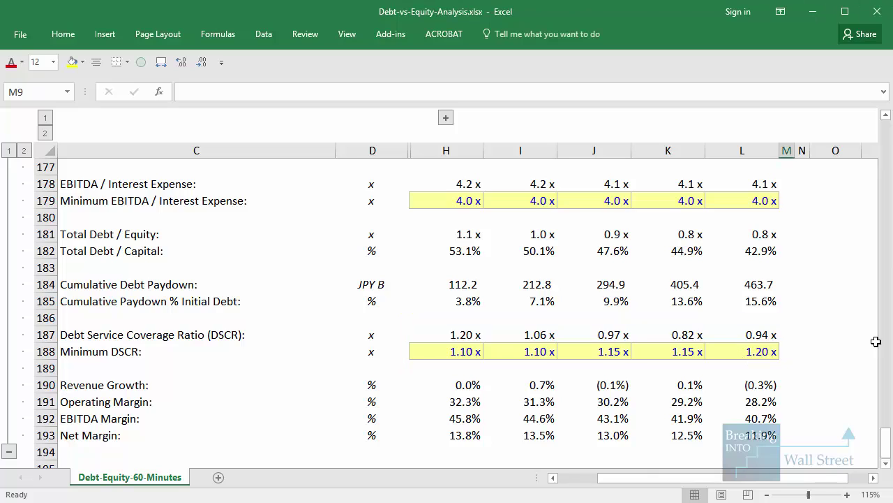
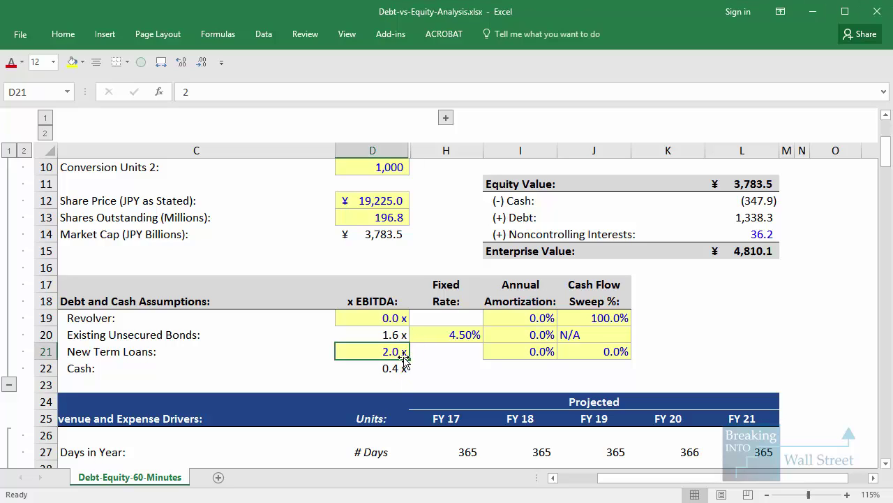
# Step: Set the New Term Loans to 1.5x EBITDA and the Operating Scenario to Downside
pyautogui.write('1.5')
pyautogui.hotkey('ctrl', 'Return')
pyautogui.scroll(2, 390, 360)
pyautogui.click(767, 217)
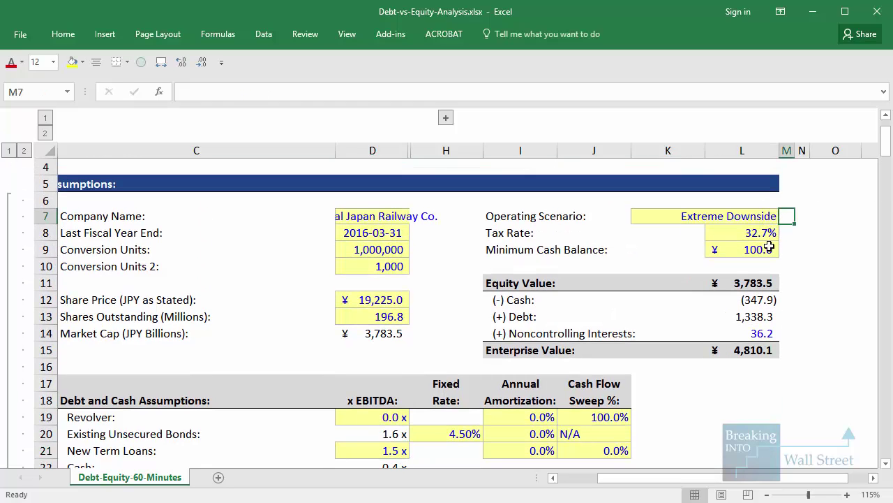
pyautogui.click(785, 217)
pyautogui.click(773, 251)
pyautogui.click(768, 267)
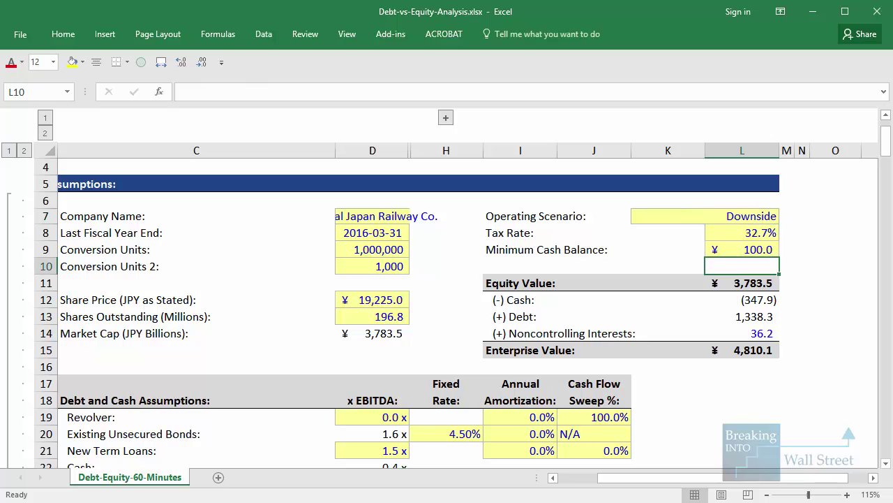
# Step: Compare the DSCR and Minimum DSCR rows with 1.5x term loans in the Downside case, boxing both rows and the FY 20 pair
pyautogui.scroll(-20, 643, 419)
pyautogui.click(552, 419)
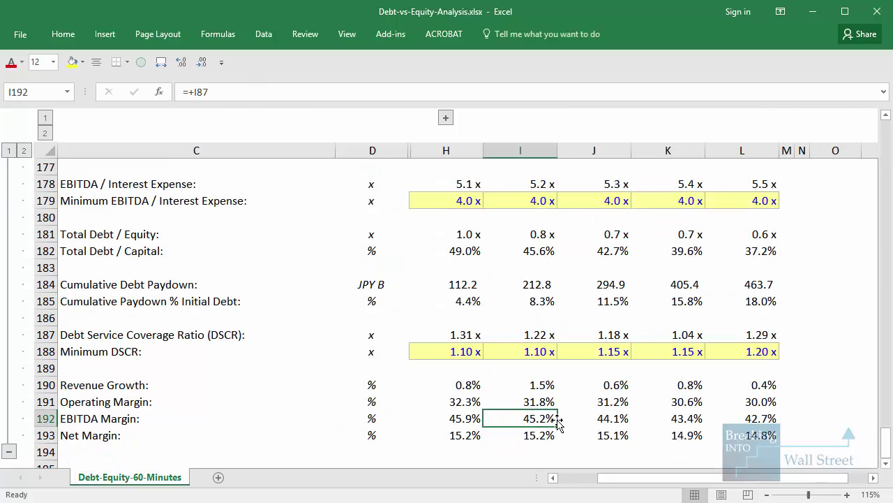
pyautogui.moveTo(416, 314)
pyautogui.mouseDown()
pyautogui.moveTo(776, 381)
pyautogui.moveTo(795, 369)
pyautogui.mouseUp()
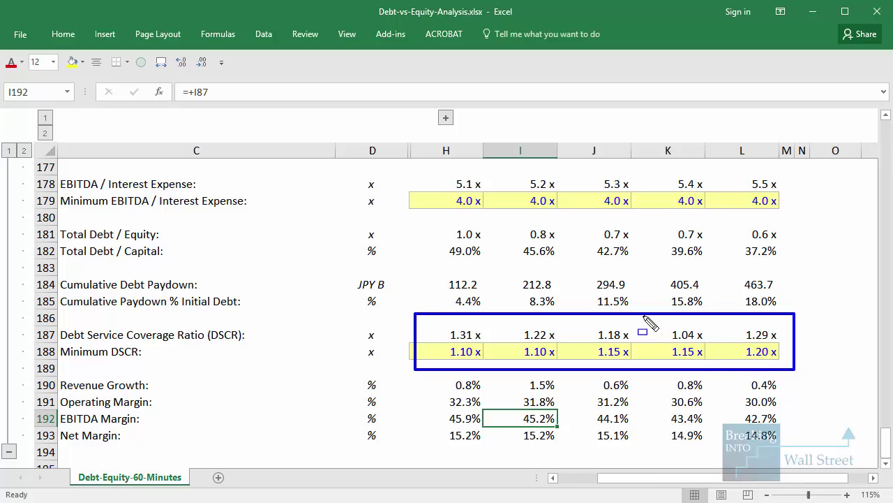
pyautogui.moveTo(641, 314); pyautogui.dragTo(725, 379)
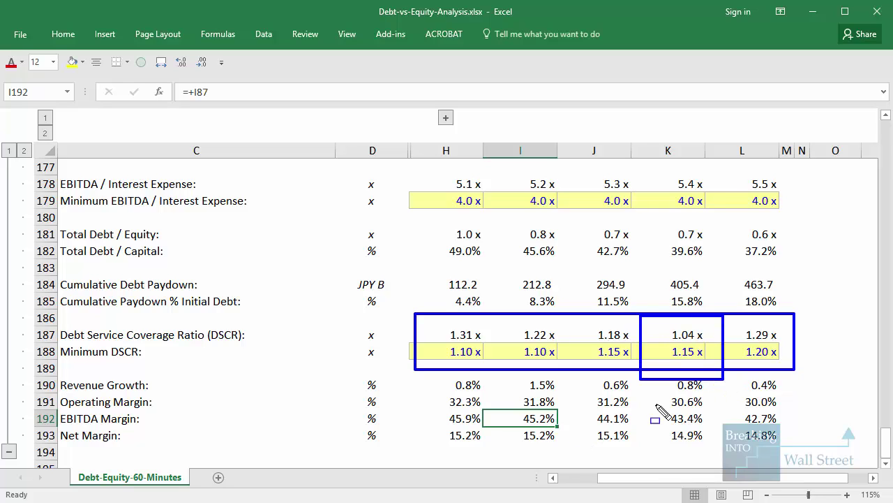
pyautogui.press('Escape')
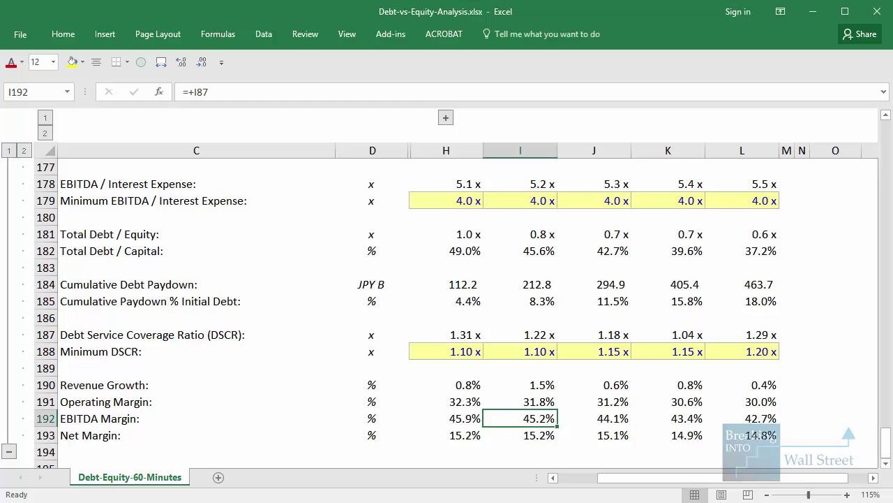
# Step: Set the Operating Scenario to Extreme Downside for the 1.5x term loan case
pyautogui.moveTo(885, 443); pyautogui.dragTo(885, 133)
pyautogui.click(770, 268)
pyautogui.click(786, 266)
pyautogui.click(760, 312)
pyautogui.click(794, 300)
# Step: Compare the DSCR with the Minimum DSCR for 1.5x term loans in the Extreme Downside case, boxing both rows
pyautogui.moveTo(885, 140); pyautogui.dragTo(712, 451)
pyautogui.click(685, 435)
pyautogui.moveTo(435, 318)
pyautogui.mouseDown()
pyautogui.moveTo(538, 375)
pyautogui.moveTo(810, 360)
pyautogui.moveTo(816, 370)
pyautogui.mouseUp()
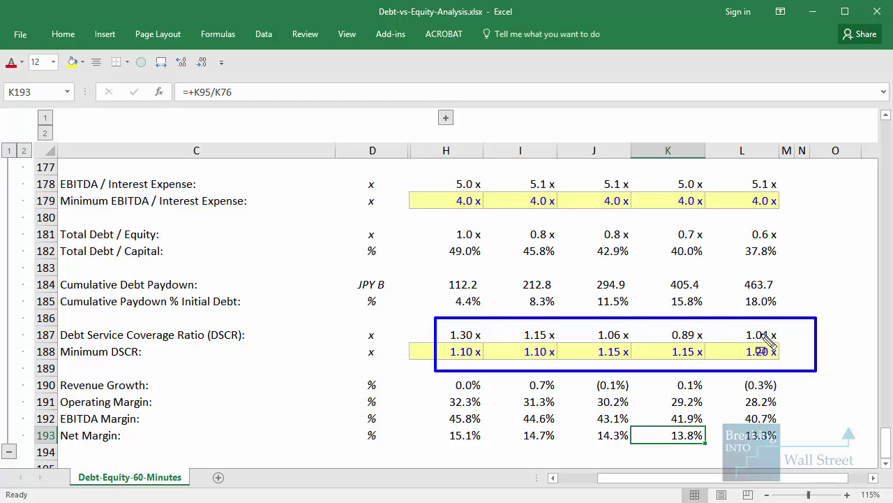
pyautogui.press('Escape')
# Step: Return the Operating Scenario to Downside
pyautogui.moveTo(886, 444); pyautogui.dragTo(886, 129)
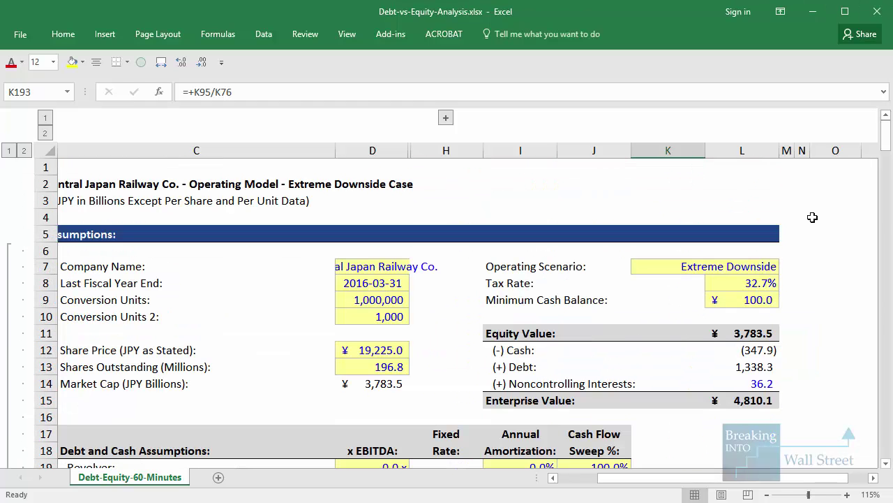
pyautogui.click(774, 263)
pyautogui.click(785, 266)
pyautogui.click(705, 301)
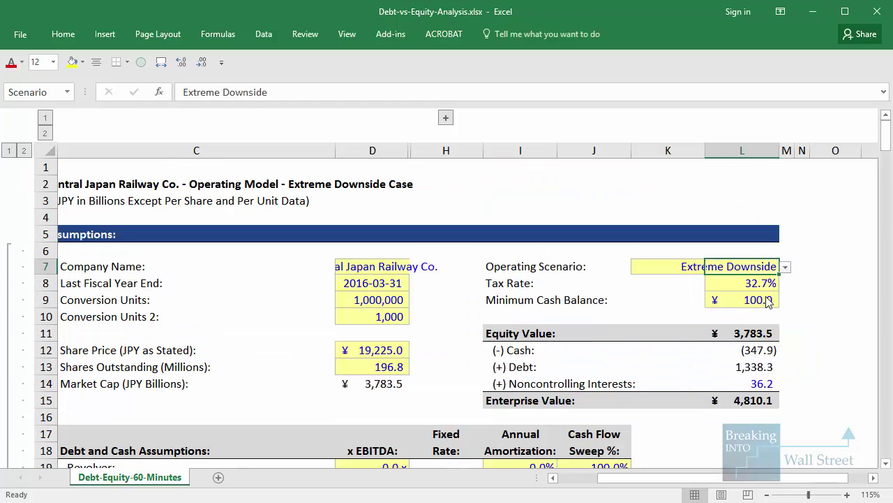
# Step: Set the New Term Loans to 1.0x EBITDA in the Debt and Cash Assumptions
pyautogui.scroll(-2, 600, 317)
pyautogui.click(403, 398)
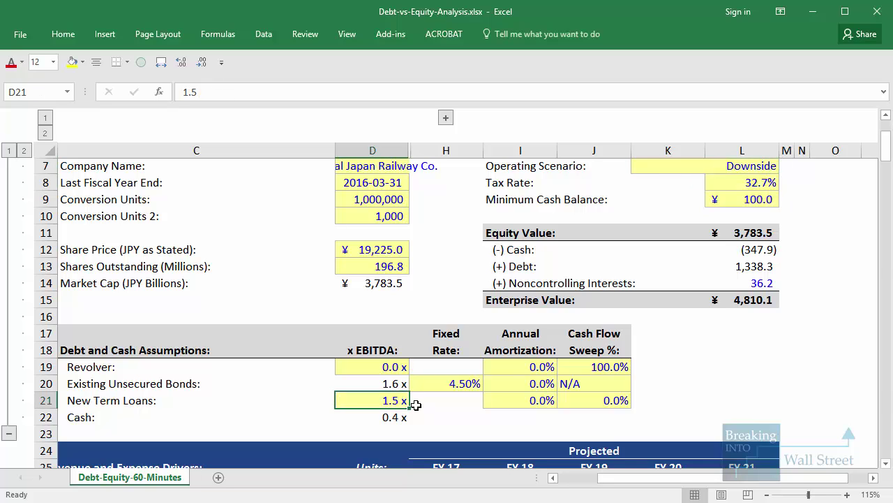
pyautogui.write('1')
pyautogui.hotkey('ctrl', 'Return')
pyautogui.scroll(1, 891, 170)
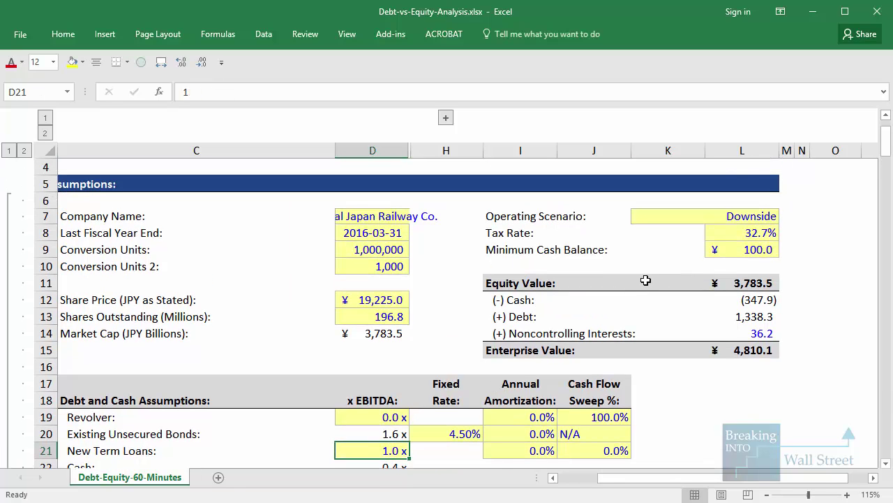
# Step: Compare the DSCR with the Minimum DSCR for 1.0x term loans in the Downside case, boxing both rows
pyautogui.scroll(-3, 431, 335)
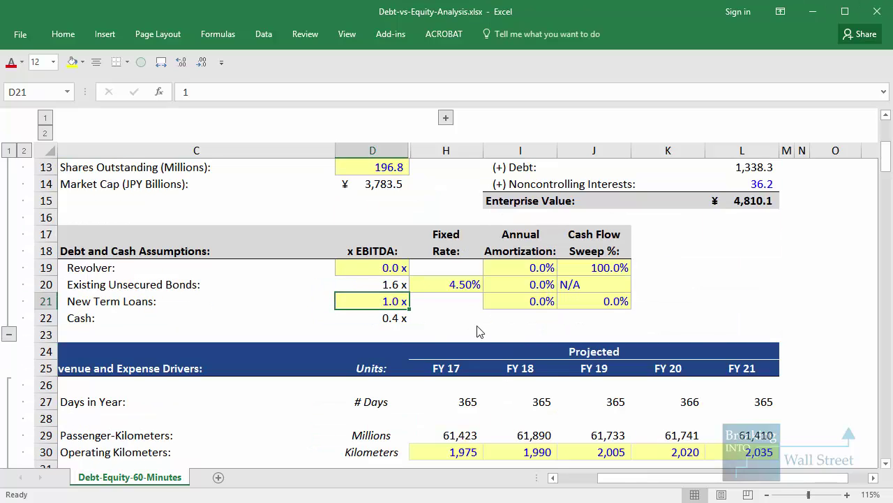
pyautogui.scroll(3, 678, 245)
pyautogui.click(719, 216)
pyautogui.moveTo(885, 138); pyautogui.dragTo(885, 436)
pyautogui.click(472, 400)
pyautogui.moveTo(417, 318); pyautogui.dragTo(794, 373)
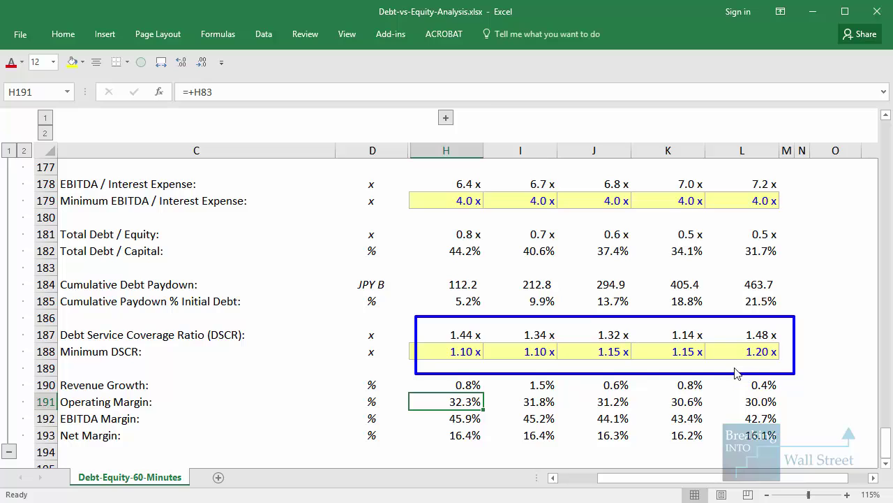
pyautogui.press('Escape')
pyautogui.scroll(20, 861, 435)
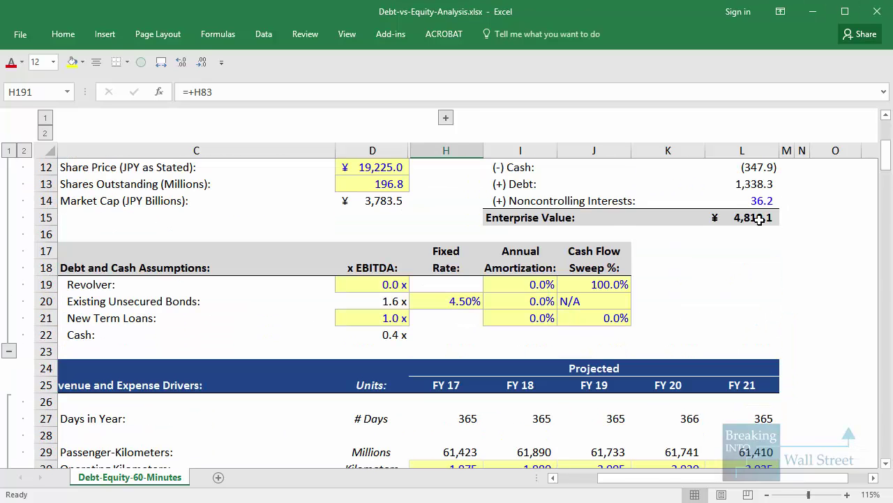
# Step: Set the Operating Scenario to Extreme Downside
pyautogui.click(752, 238)
pyautogui.click(785, 233)
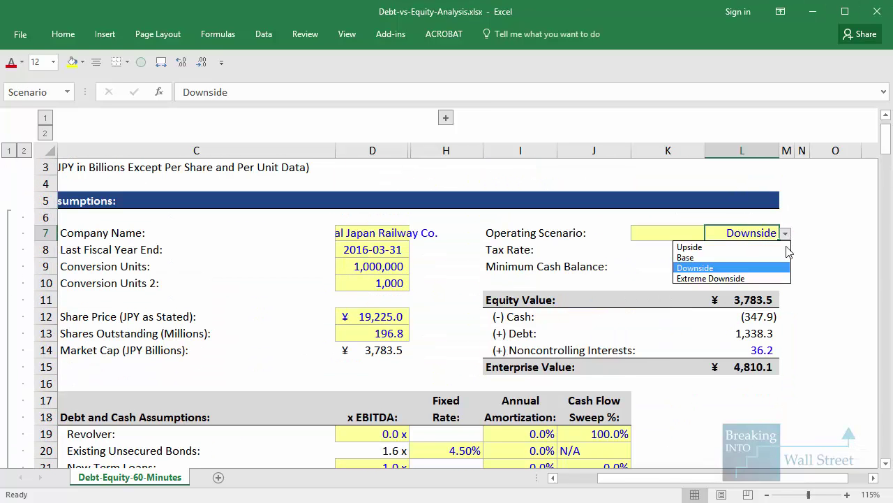
pyautogui.click(768, 278)
pyautogui.click(767, 282)
# Step: Compare the DSCR with the Minimum DSCR for 1.0x term loans in the Extreme Downside case, boxing both rows and selecting the FY 20 pair
pyautogui.scroll(-20, 879, 140)
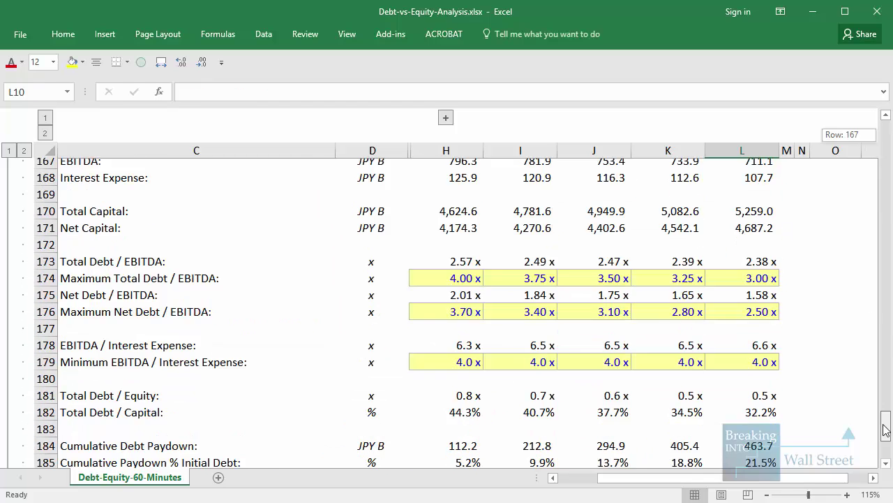
pyautogui.click(543, 465)
pyautogui.moveTo(403, 322); pyautogui.dragTo(788, 364)
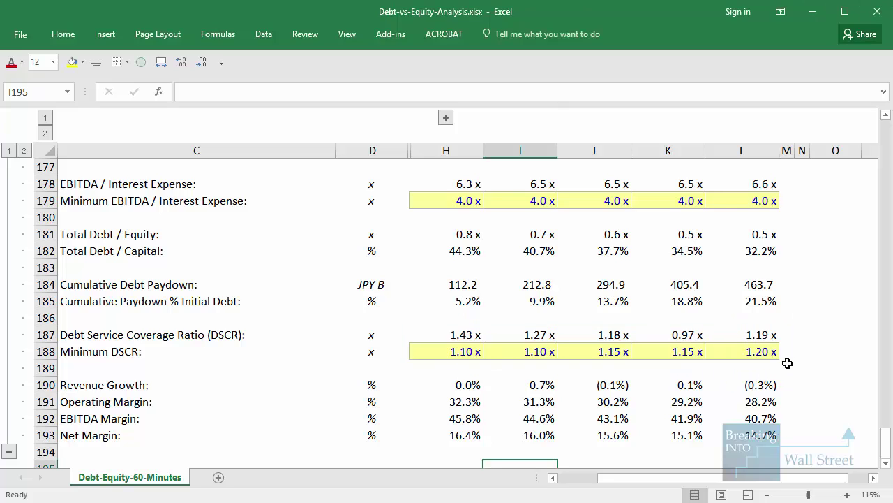
pyautogui.scroll(1, 761, 367)
pyautogui.moveTo(670, 385); pyautogui.dragTo(681, 402)
pyautogui.scroll(5, 682, 405)
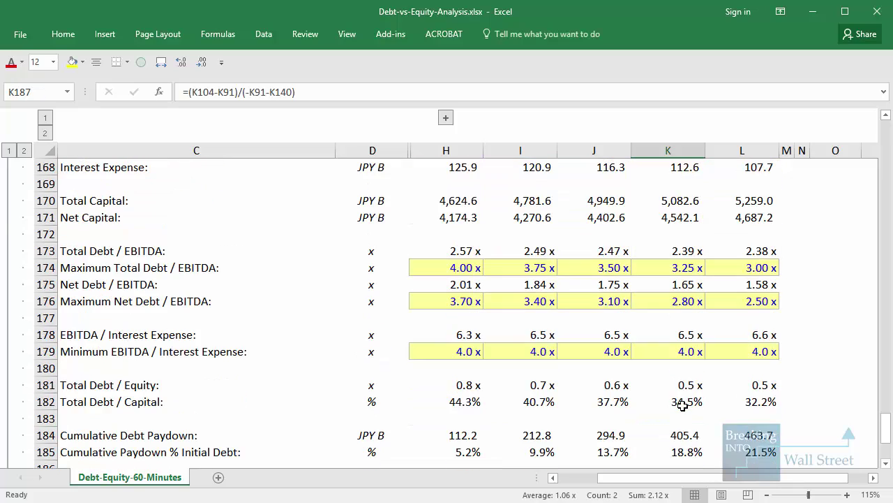
pyautogui.scroll(-6, 682, 405)
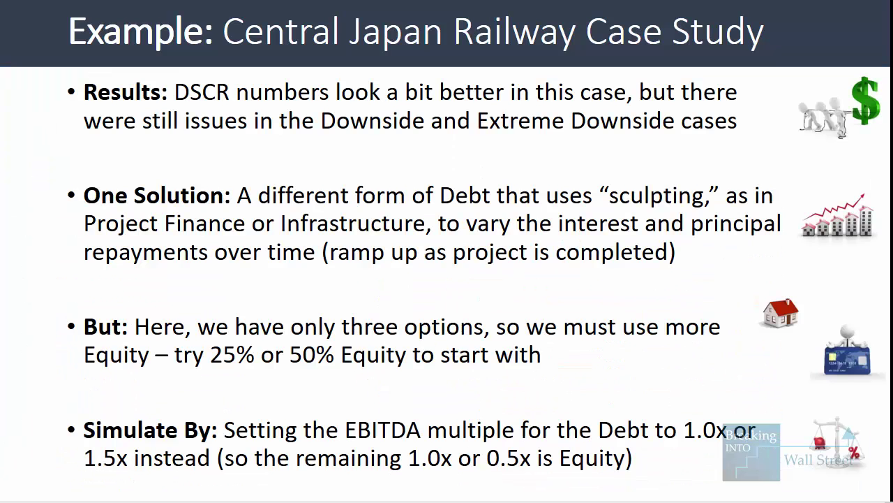
pyautogui.press('Right')
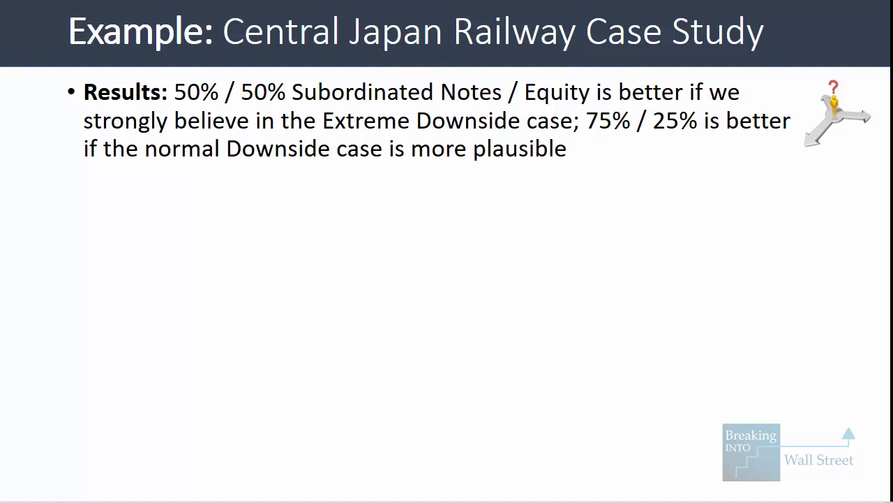
pyautogui.press('Right')
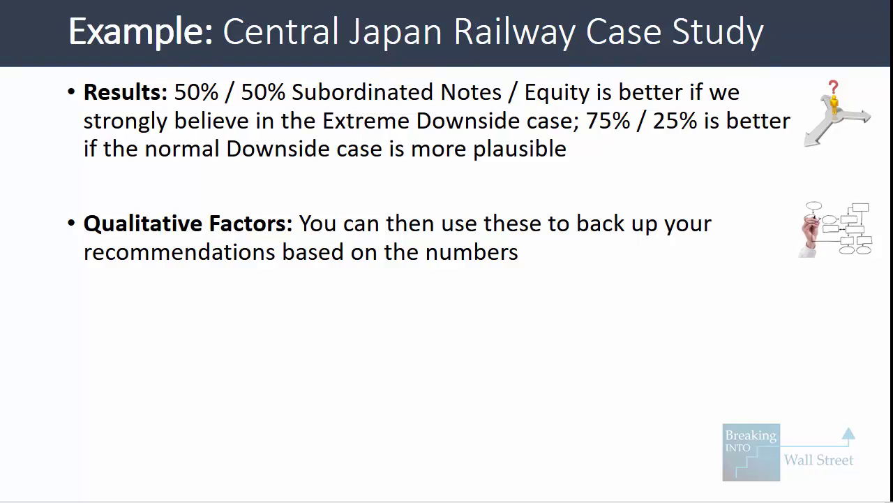
pyautogui.press('Right')
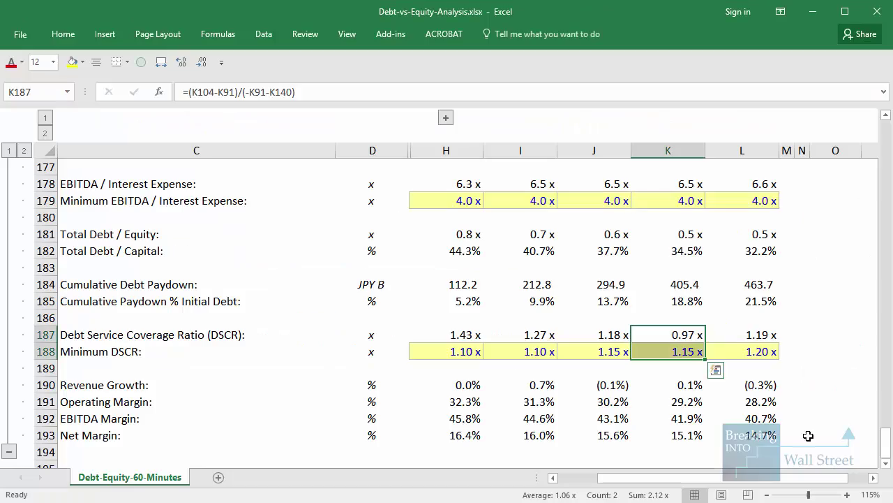
# Step: Review the Transportation Operating Margin scenarios, boxing the Extreme Downside and Selected Scenario figures for FY 17 to FY 21
pyautogui.scroll(20, 723, 286)
pyautogui.scroll(-4, 722, 285)
pyautogui.scroll(-10, 723, 286)
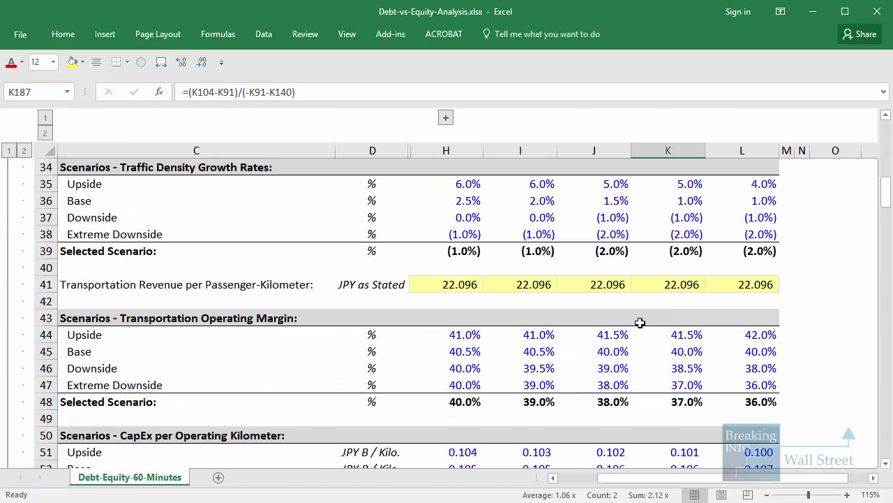
pyautogui.click(511, 335)
pyautogui.scroll(1, 511, 335)
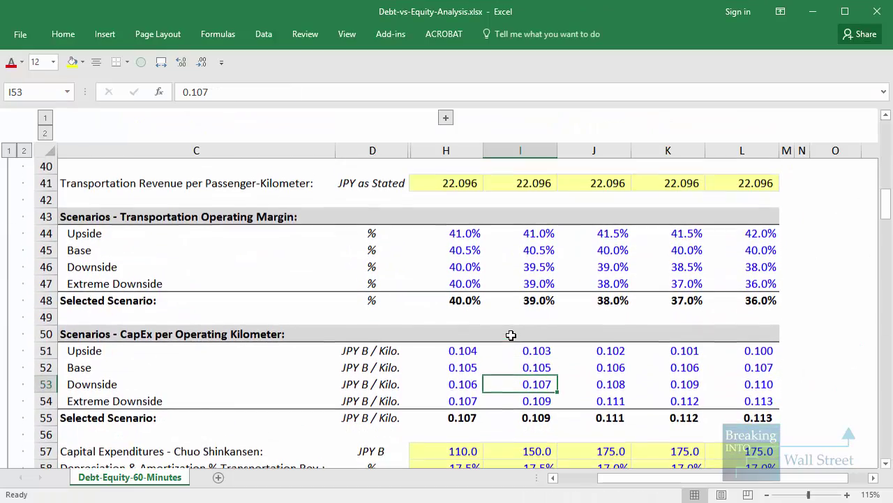
pyautogui.moveTo(435, 268)
pyautogui.mouseDown()
pyautogui.moveTo(519, 314)
pyautogui.moveTo(811, 314)
pyautogui.mouseUp()
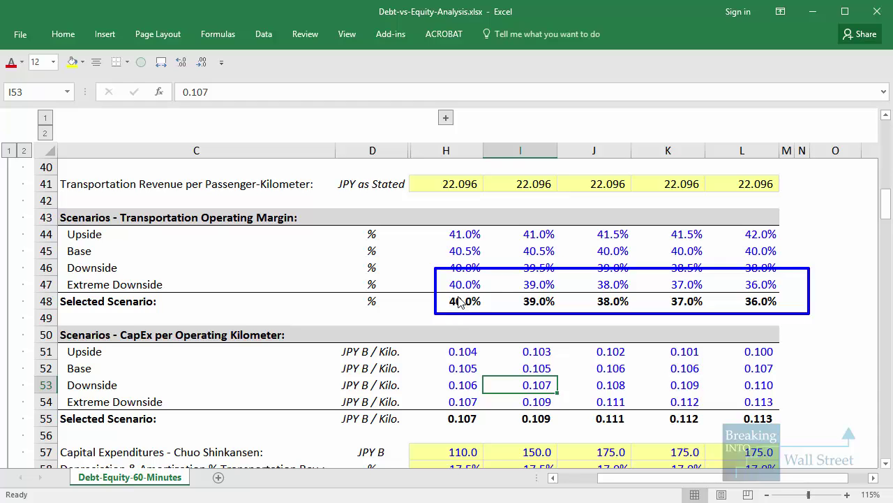
# Step: Review the Traffic Density Growth Rates for all scenarios from FY 17 to FY 21, boxing the whole block
pyautogui.scroll(-3, 548, 352)
pyautogui.scroll(7, 549, 355)
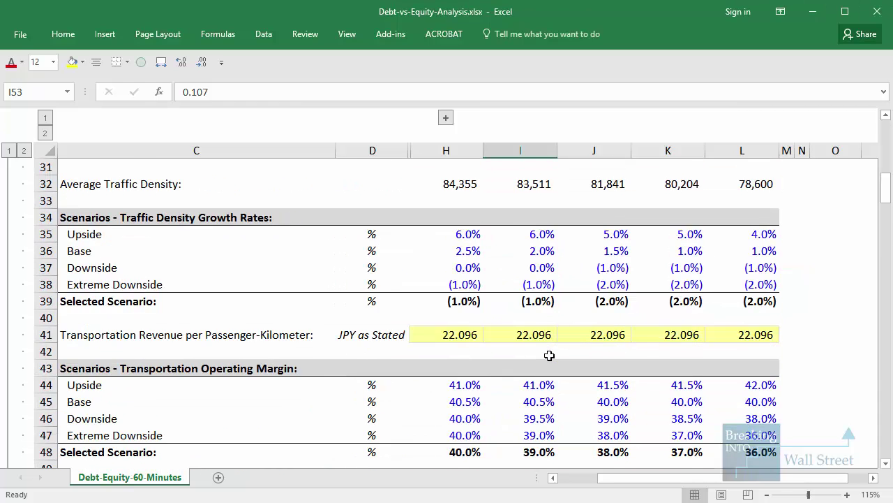
pyautogui.moveTo(454, 284); pyautogui.dragTo(756, 352)
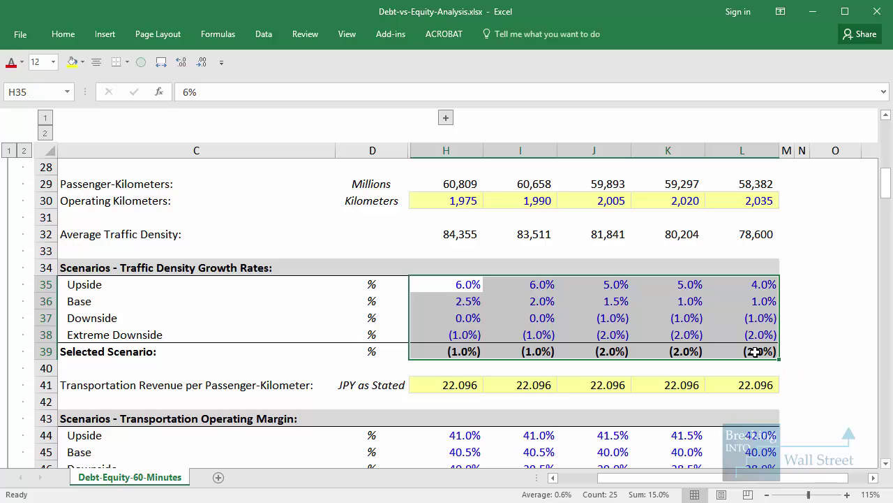
pyautogui.scroll(1, 731, 369)
pyautogui.click(668, 385)
pyautogui.moveTo(431, 310); pyautogui.dragTo(820, 416)
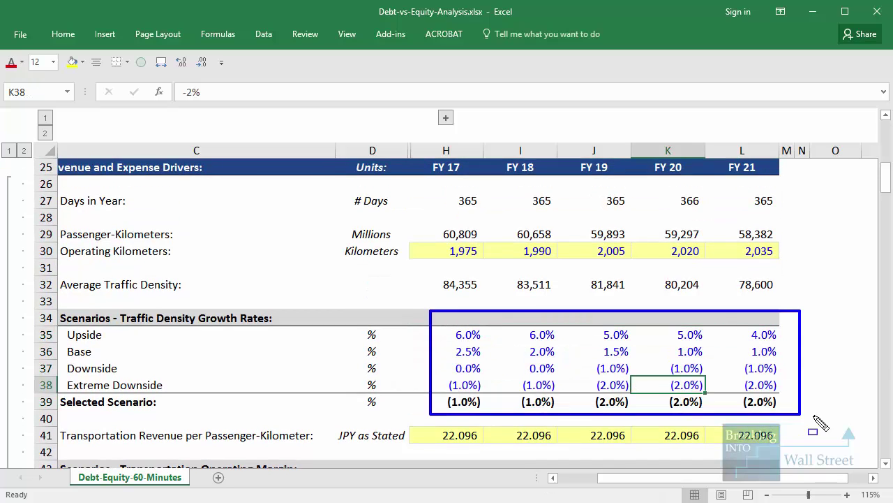